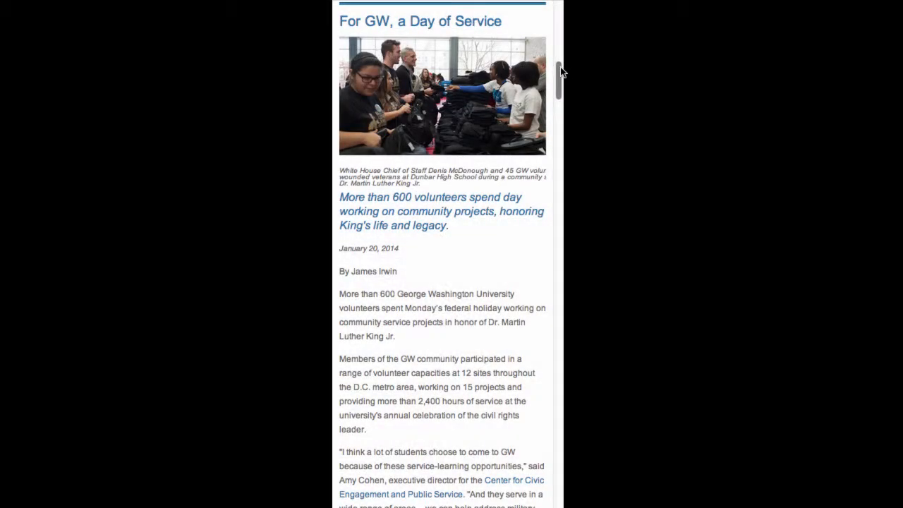
Scroll the GW Today Alumni Weekend article down to its six-photo gallery
left_click_drag(561, 70, 566, 123)
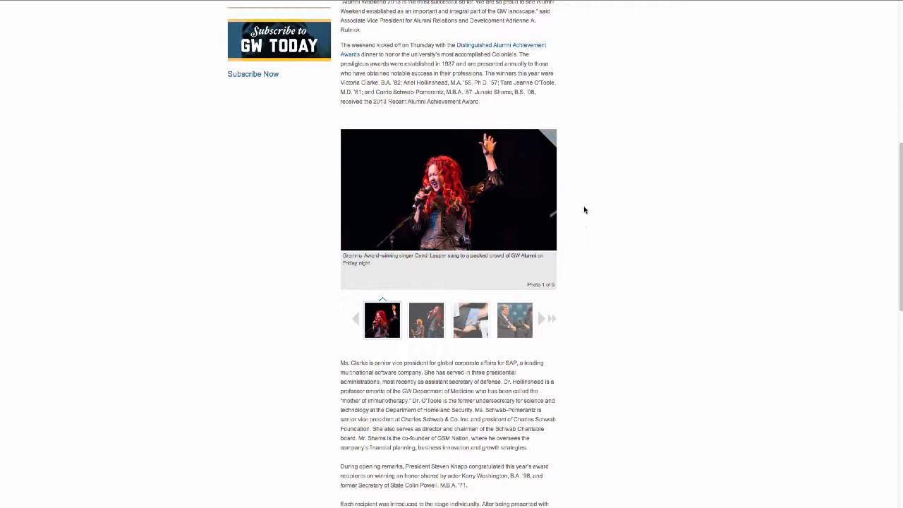
Step through gallery photos one to four in the lightbox, pause the slideshow, then close it
left_click(552, 139)
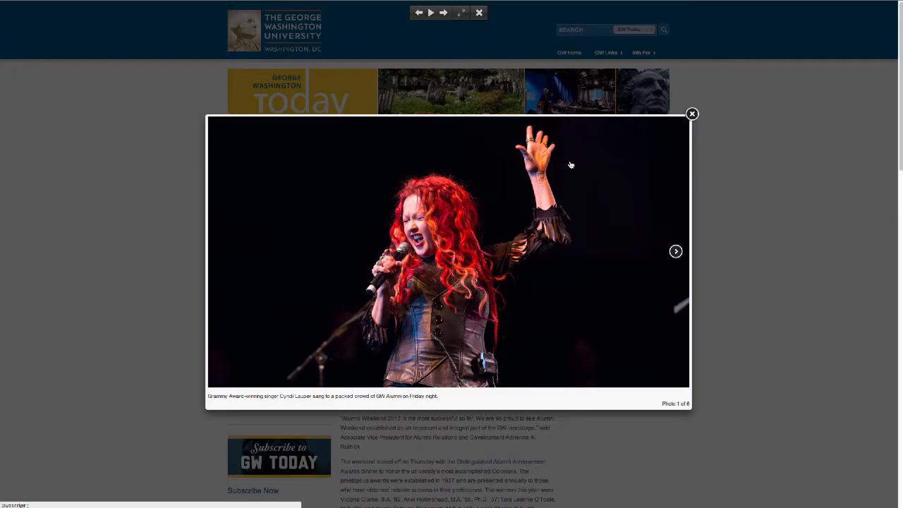
left_click(676, 252)
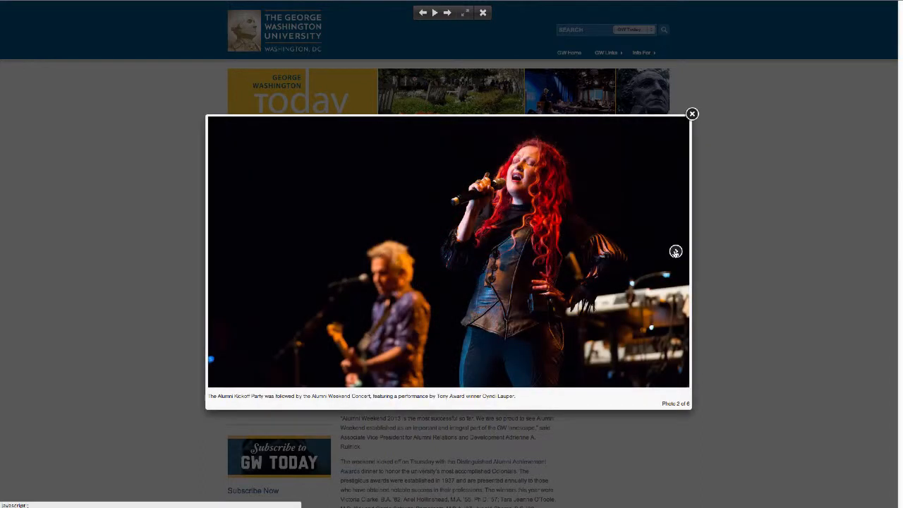
left_click(675, 251)
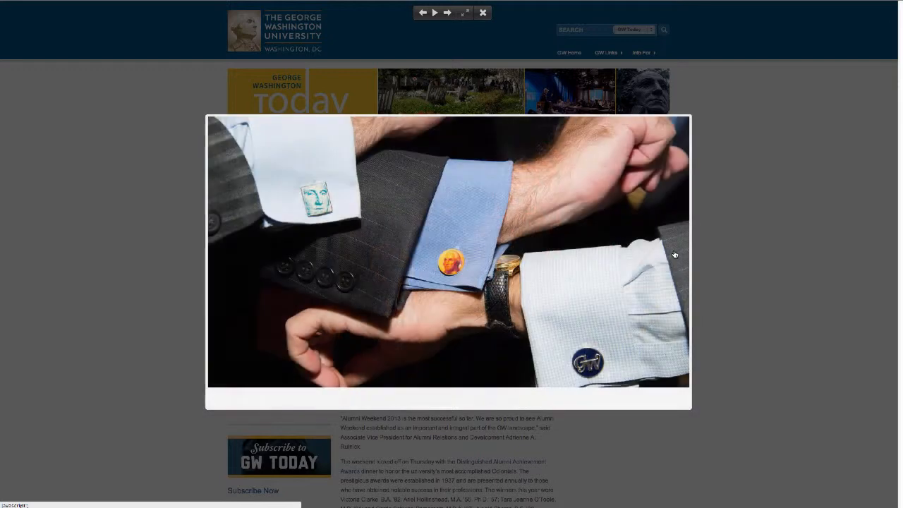
left_click(676, 251)
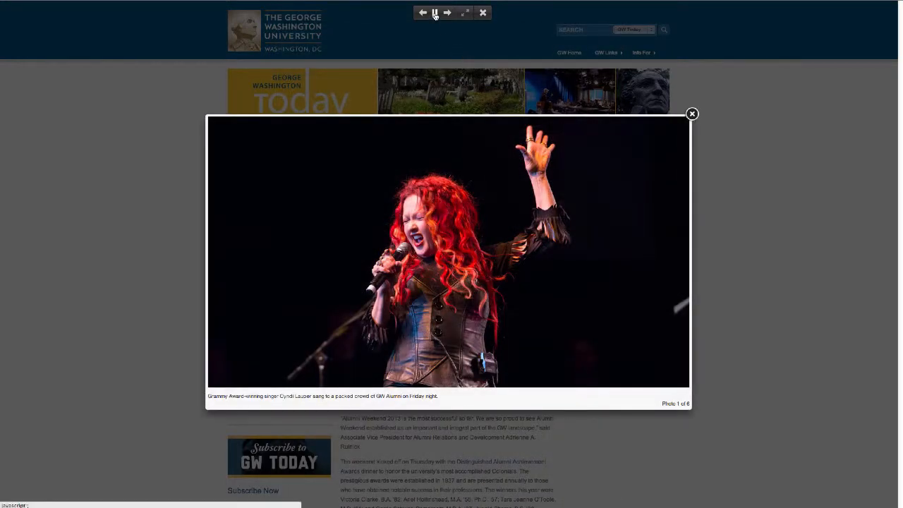
left_click(436, 13)
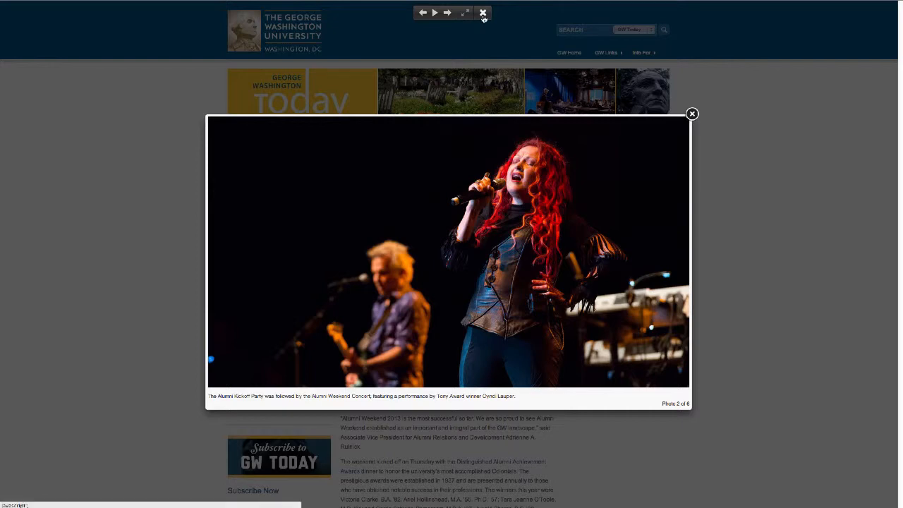
left_click(692, 115)
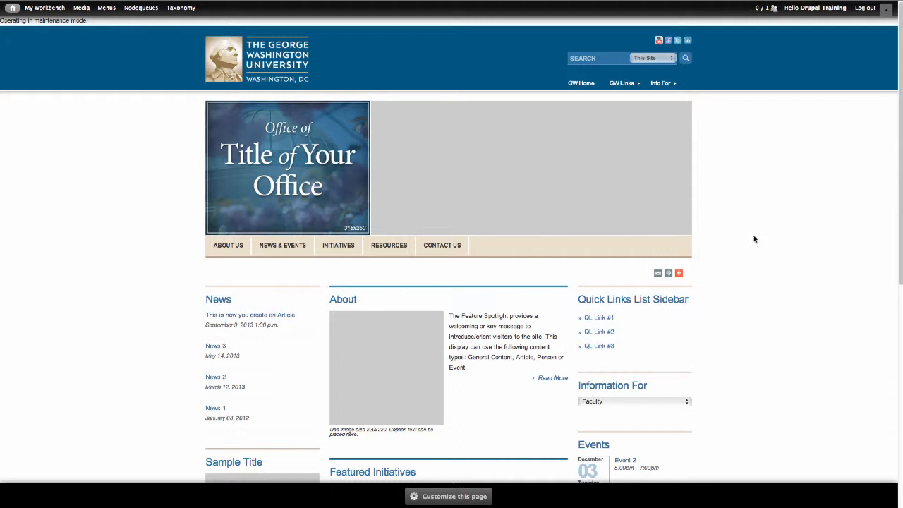
Go via Add content and My Workbench > Create content to the Photo Gallery form
left_click(887, 9)
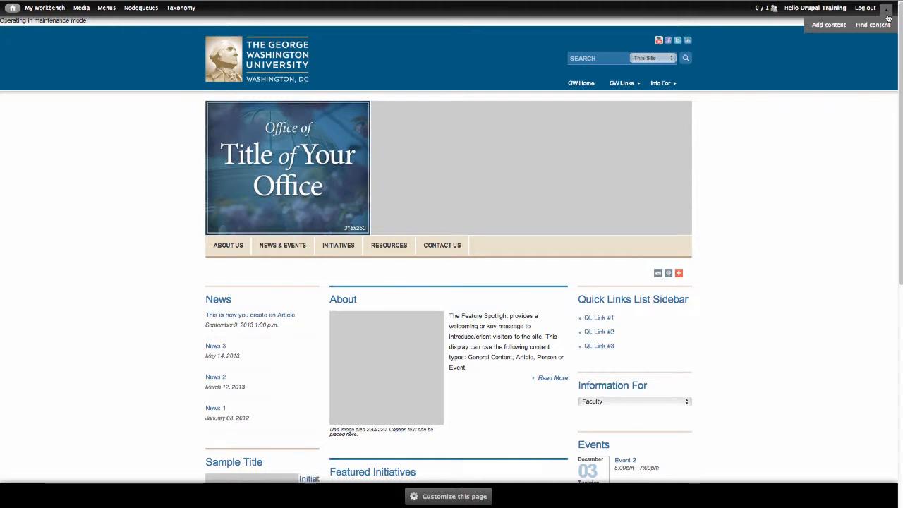
left_click(829, 26)
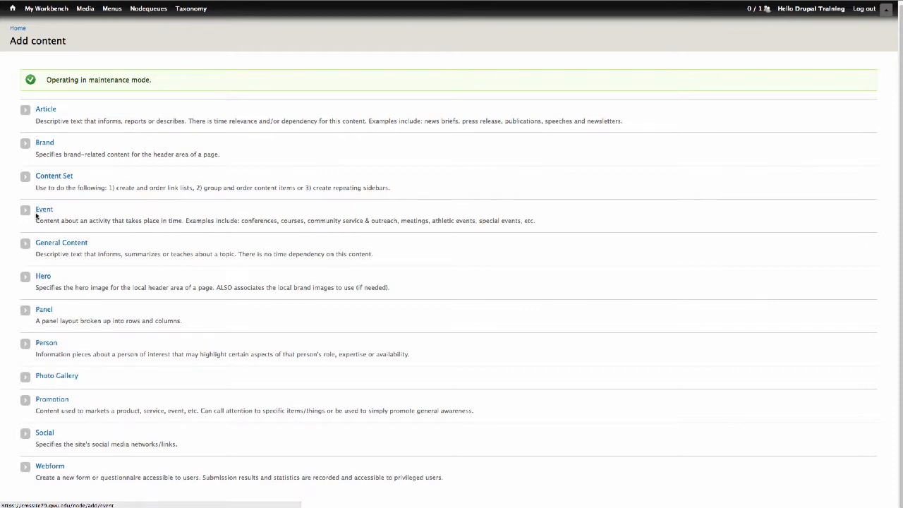
mouse_move(53, 10)
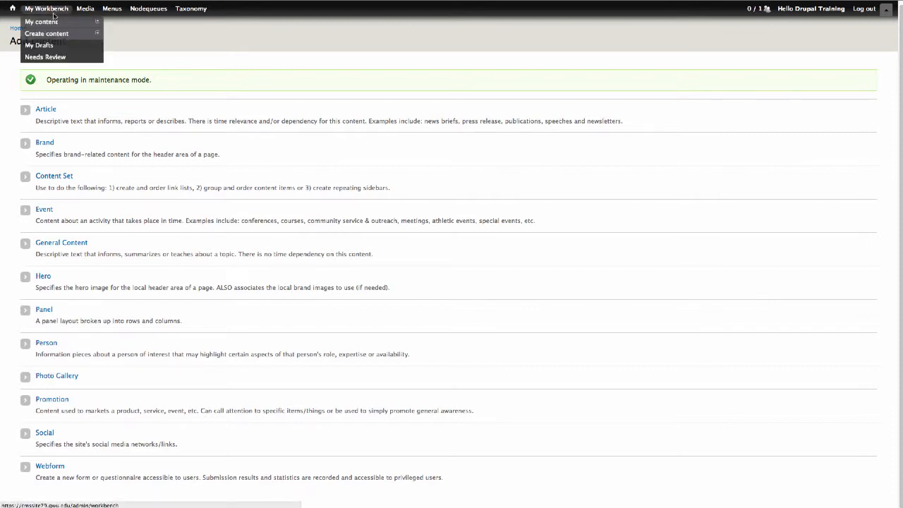
mouse_move(54, 33)
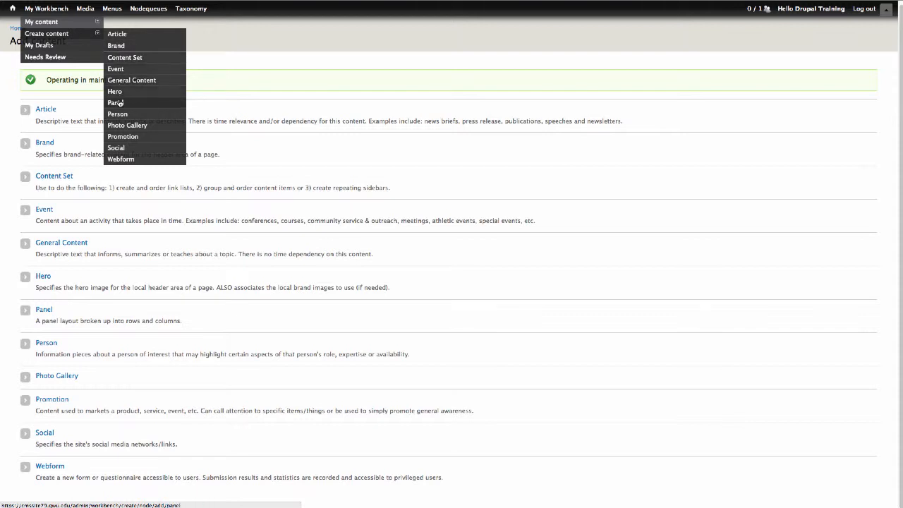
left_click(119, 125)
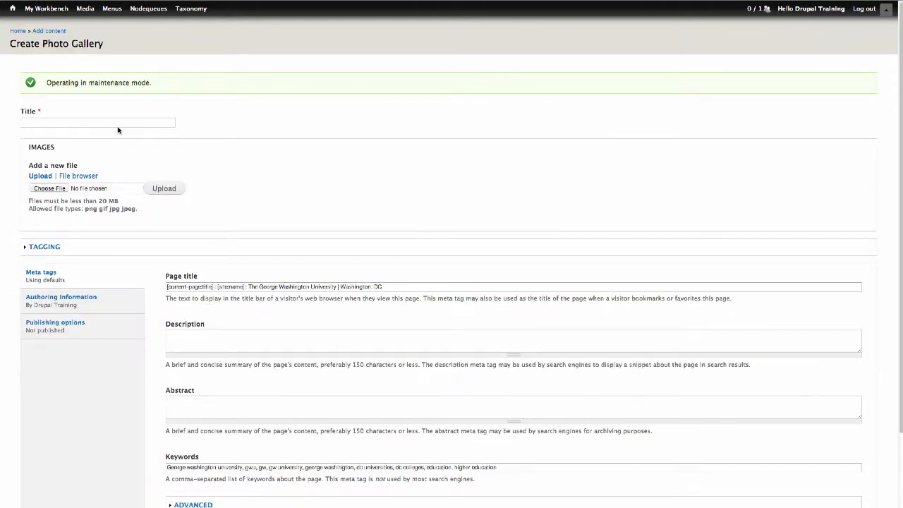
Enter the title 'Photo Gallery Tutorial' and switch Images to the File browser source
left_click(44, 122)
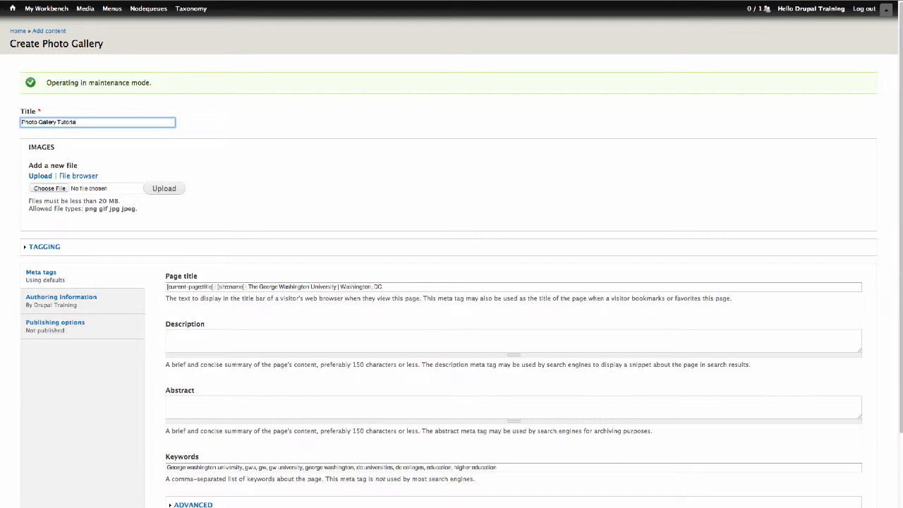
left_click(240, 129)
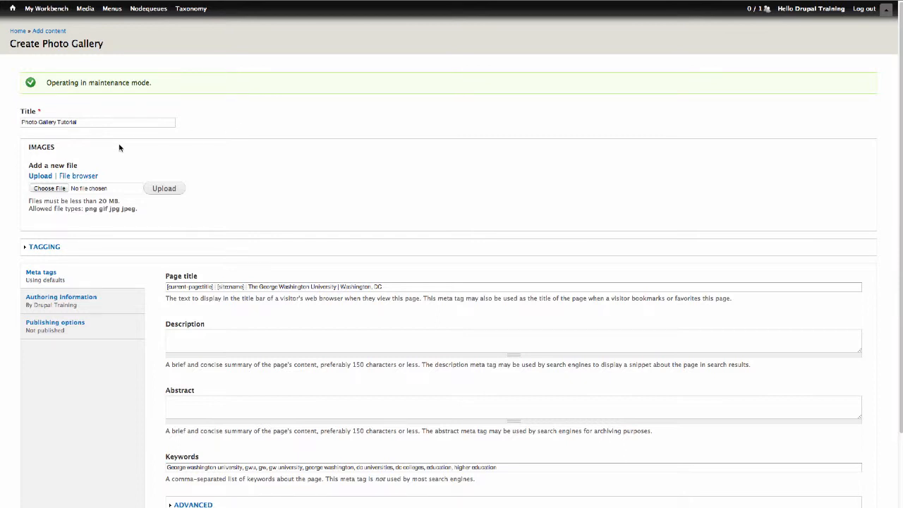
left_click(83, 177)
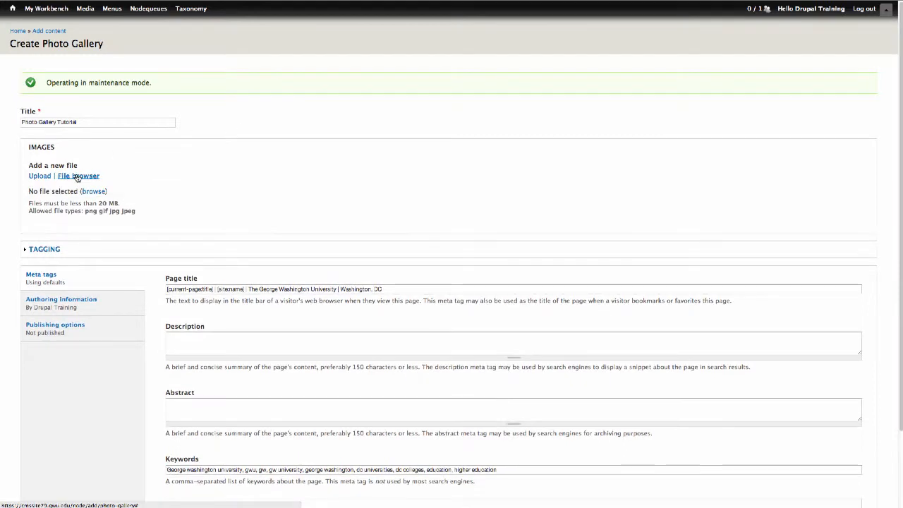
Upload 100-Years-Pennant-JP-JMC-2012-5192.jpg into the File Browser's image folder
left_click(93, 191)
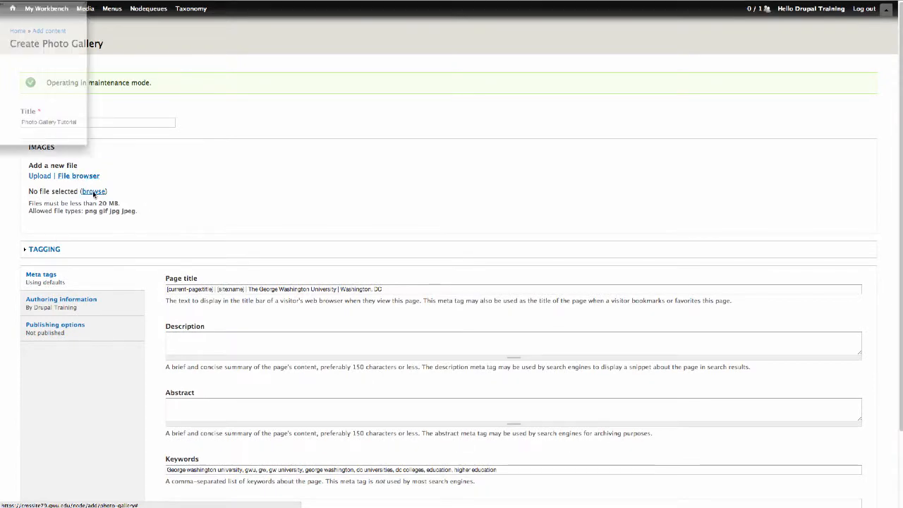
left_click_drag(0, 0, 346, 91)
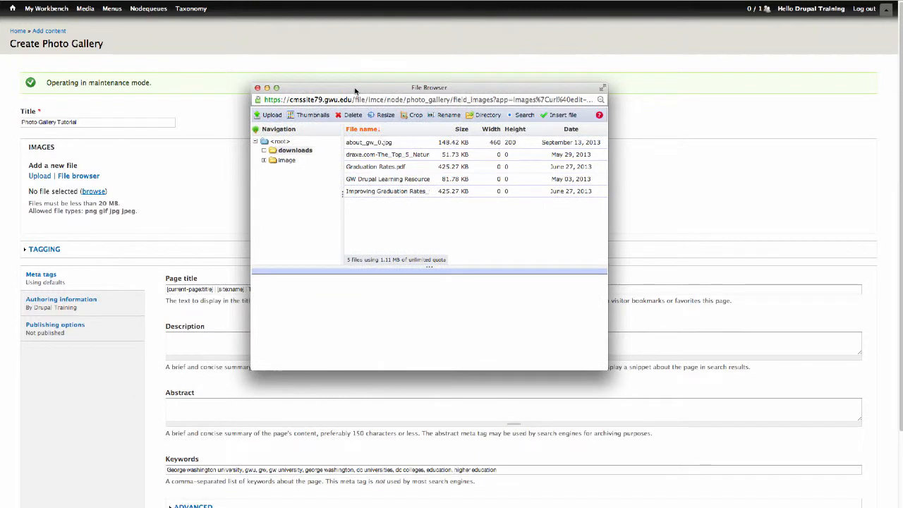
left_click(287, 161)
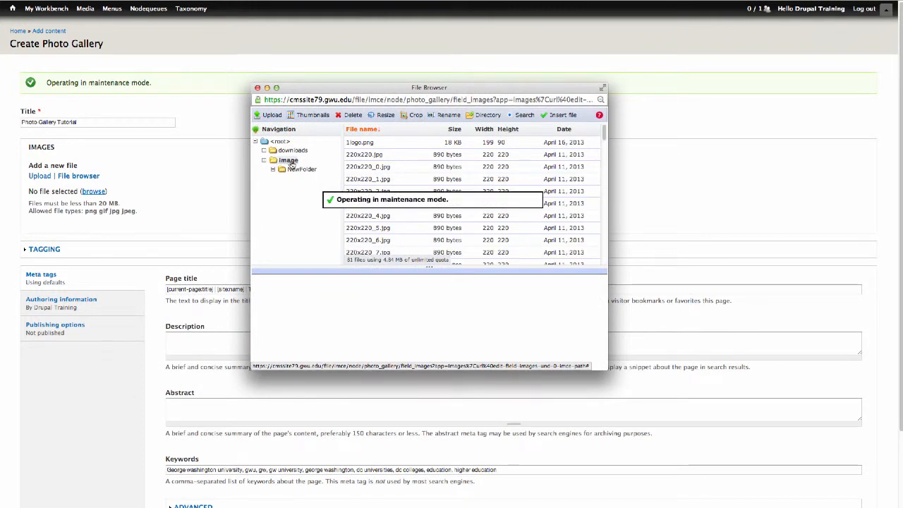
left_click(270, 115)
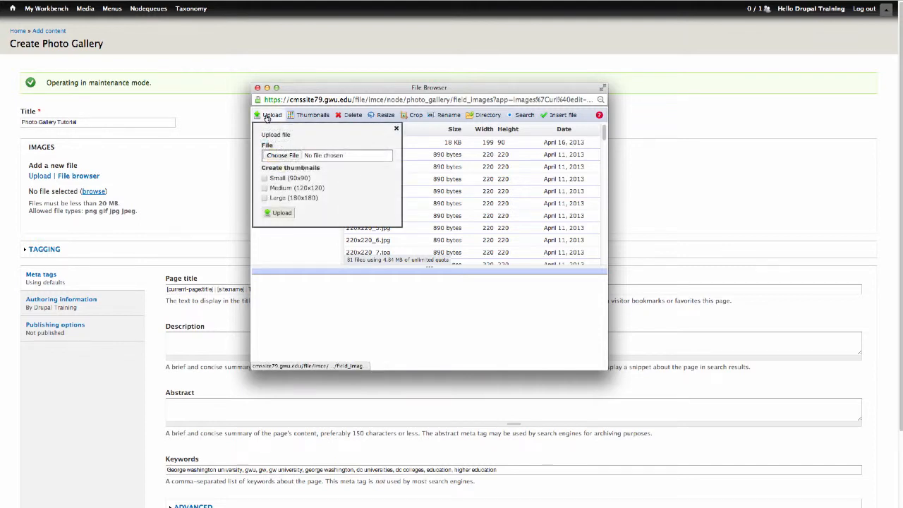
left_click(284, 156)
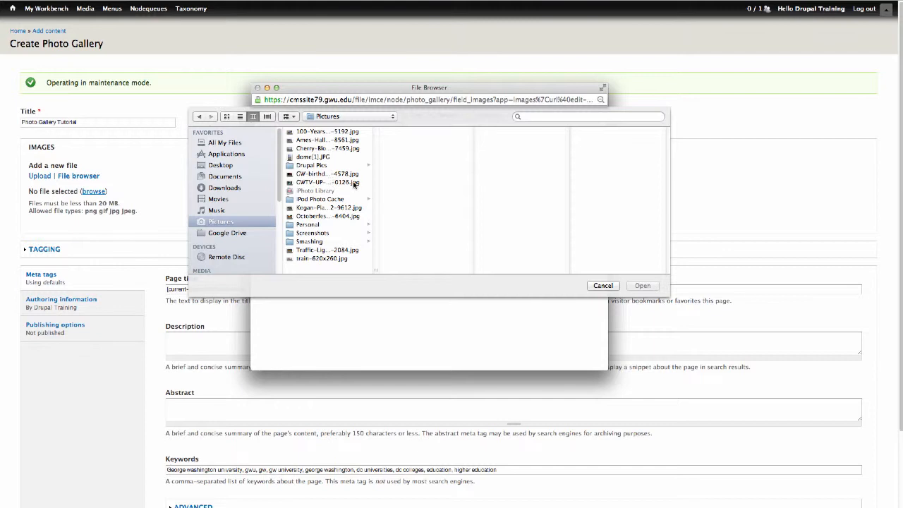
left_click(309, 132)
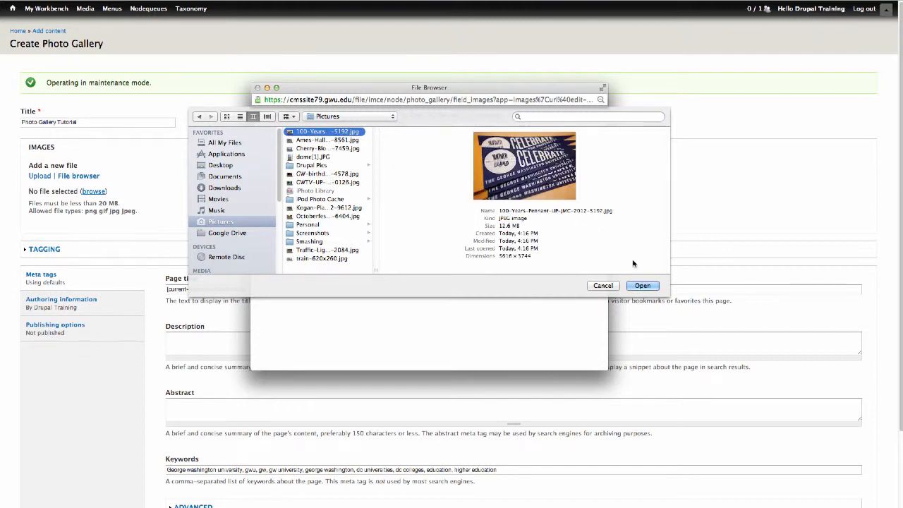
left_click(643, 285)
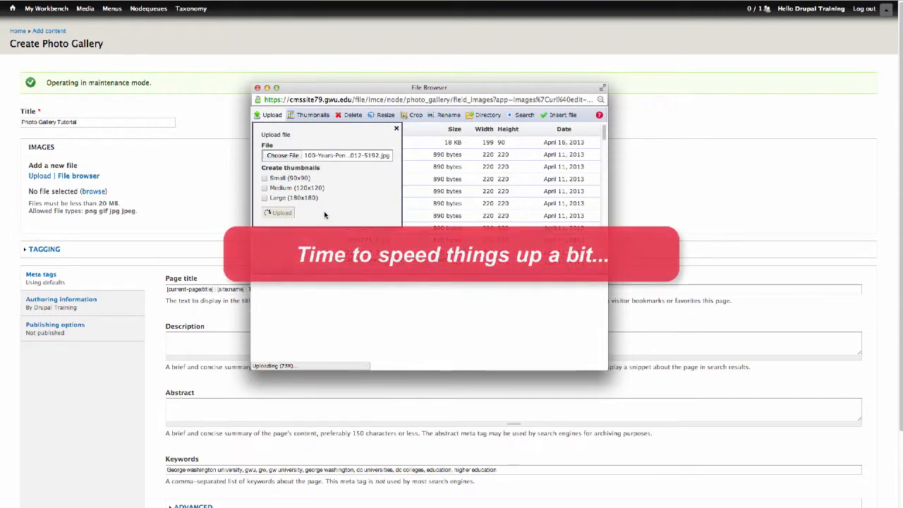
Upload the Ames Hall, cherry blossoms and GW birthday bonfire photos to the image folder
left_click(281, 156)
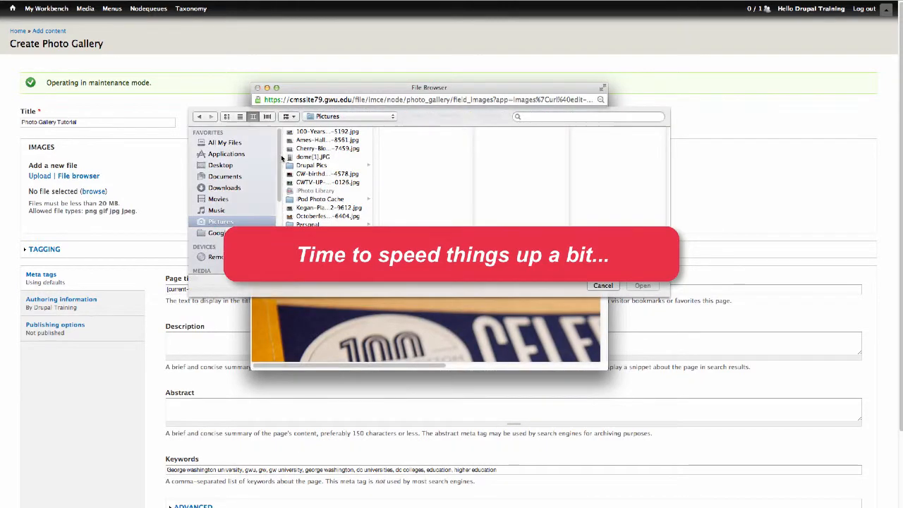
left_click(326, 140)
left_click(643, 285)
left_click(282, 212)
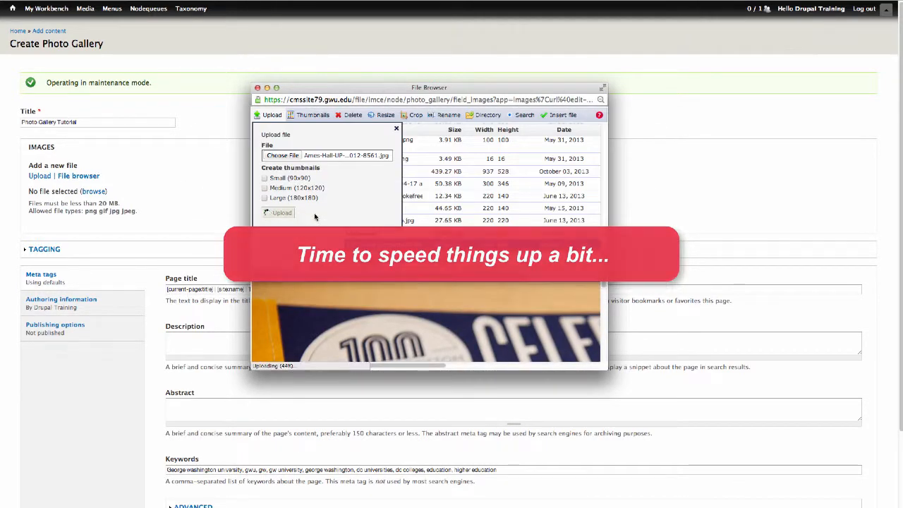
left_click(296, 155)
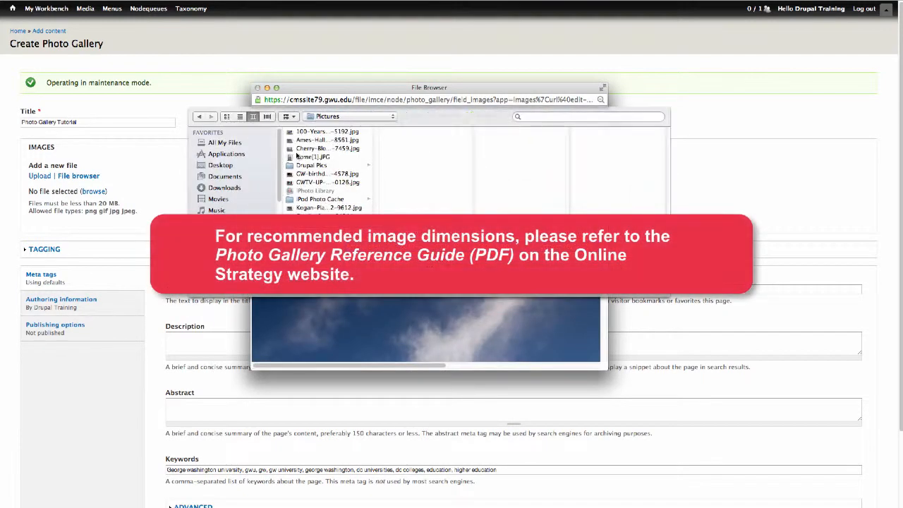
left_click(327, 148)
left_click(642, 285)
left_click(282, 212)
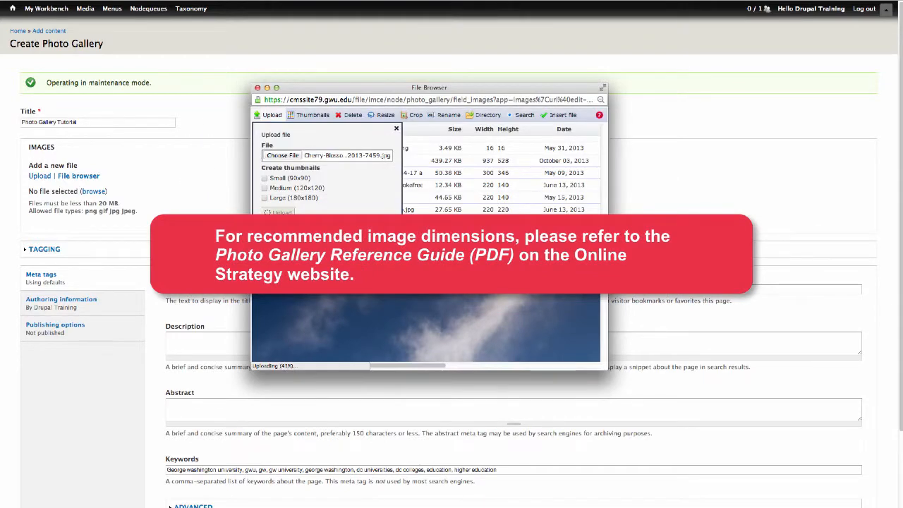
left_click(282, 155)
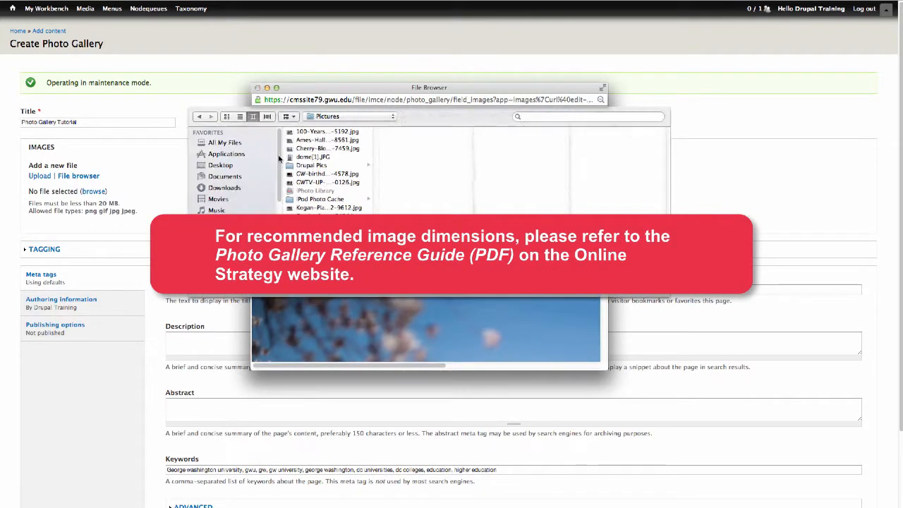
left_click(303, 175)
left_click(642, 286)
left_click(281, 212)
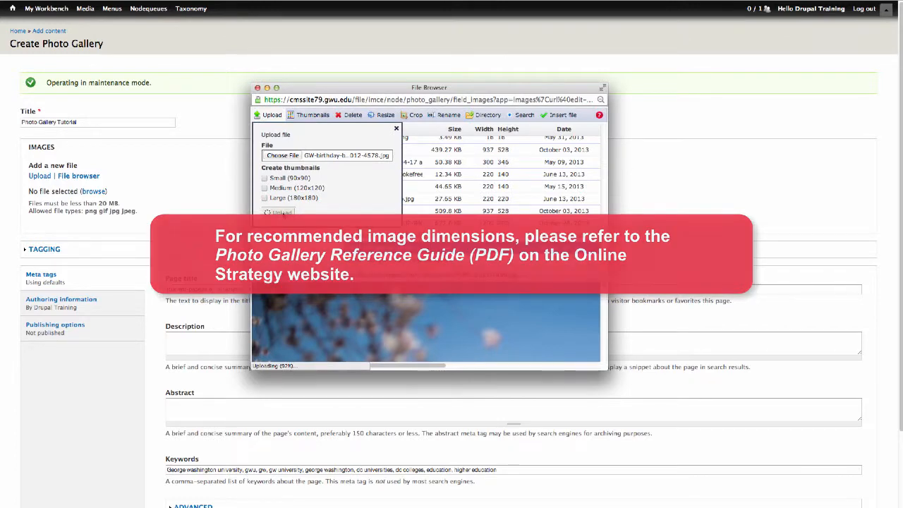
Upload the GWTV, Kogan Plaza and Octoberfest photos to the image folder
left_click(283, 155)
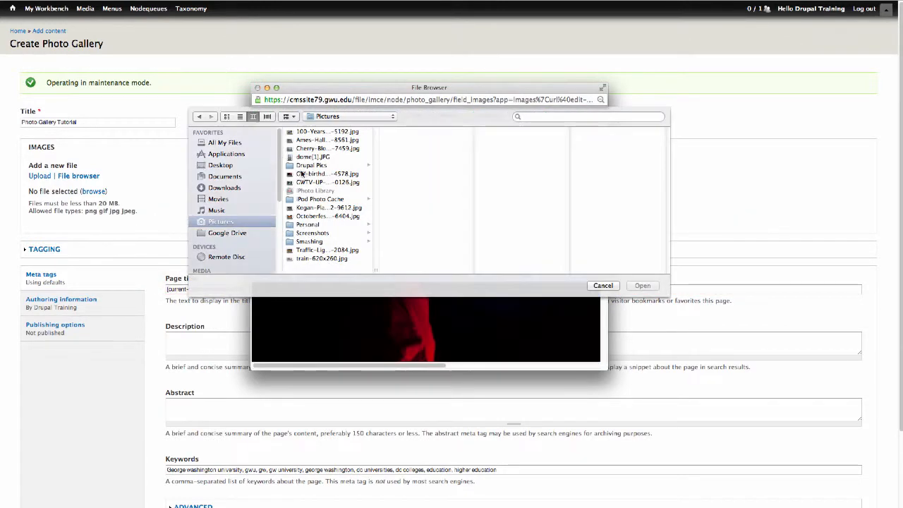
left_click(310, 177)
left_click(643, 285)
left_click(282, 212)
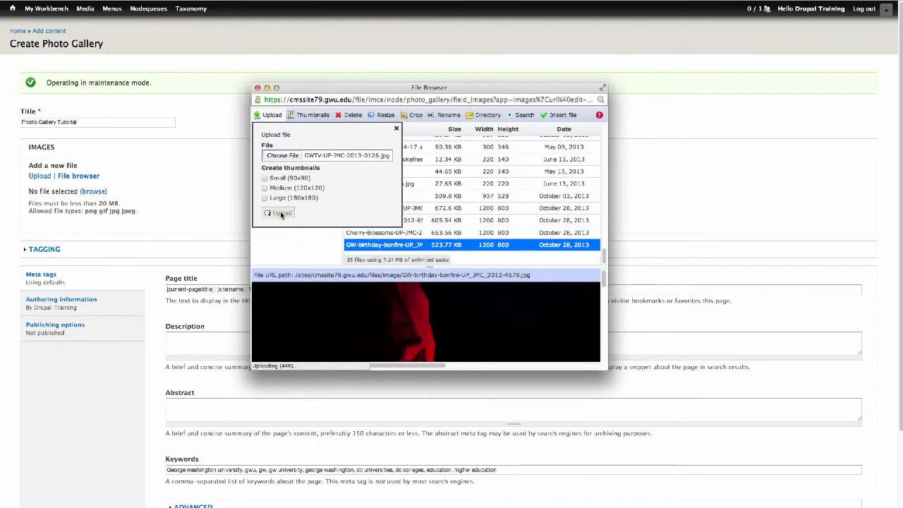
left_click(283, 156)
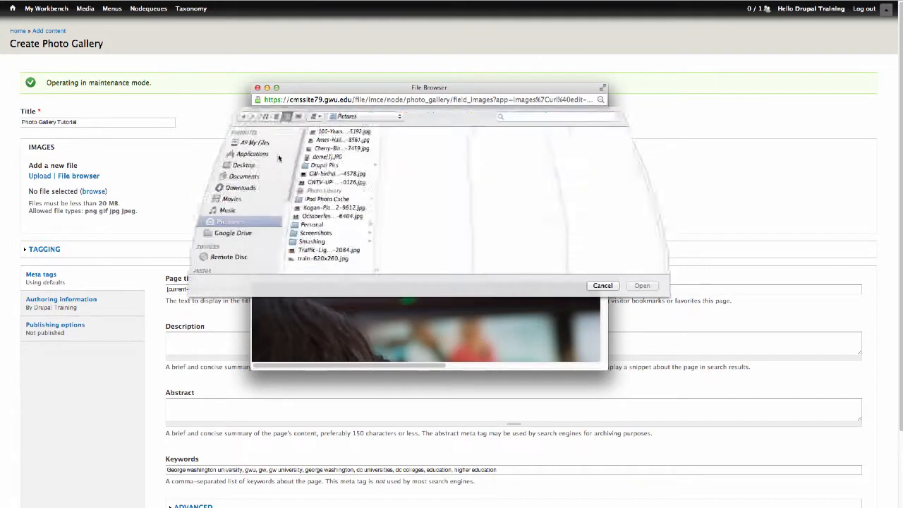
left_click(307, 208)
left_click(648, 286)
left_click(281, 213)
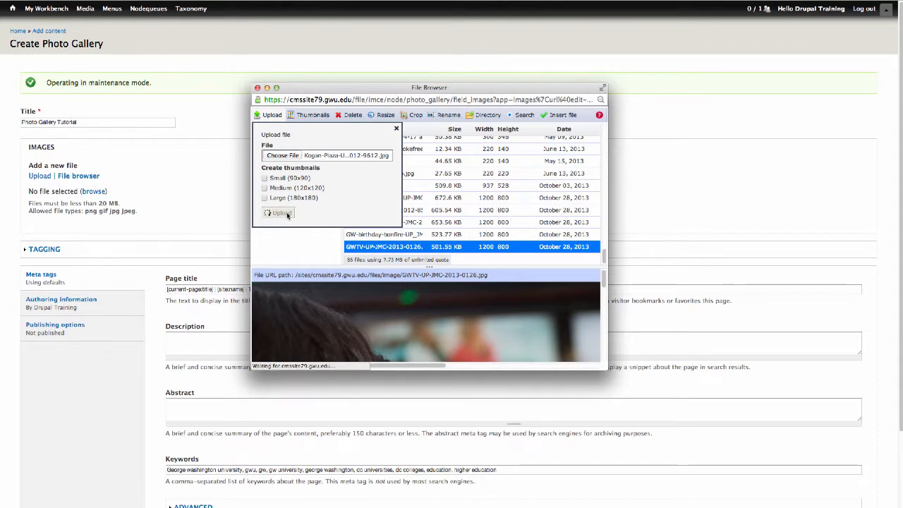
left_click(282, 156)
left_click(317, 216)
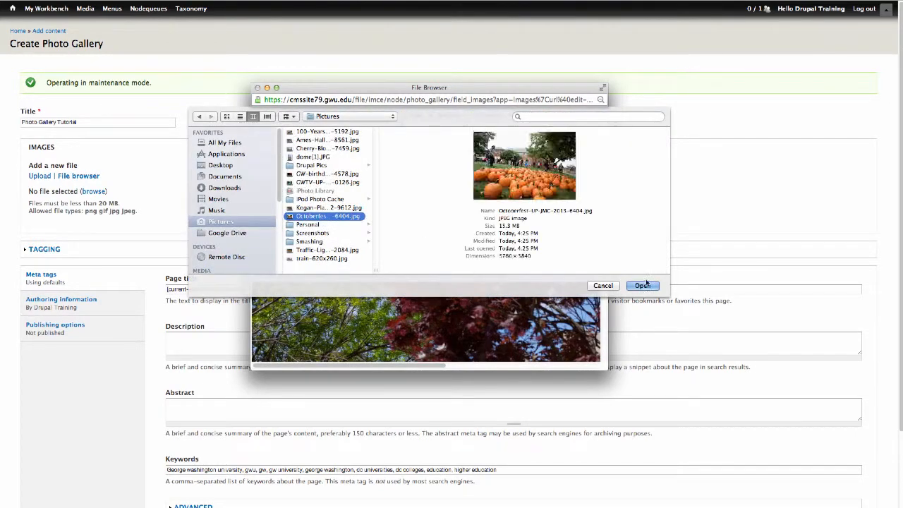
key("Return")
left_click(282, 213)
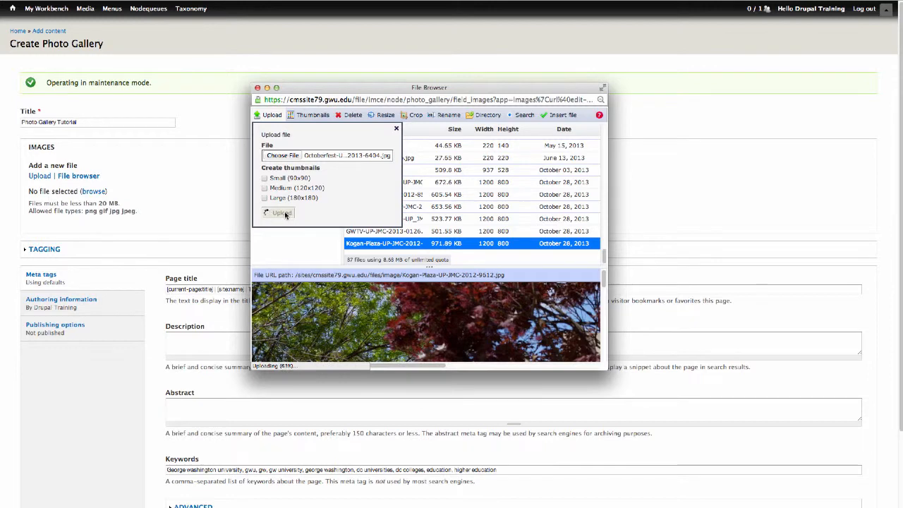
Upload Traffic-Light-UP-JMC-2013-2084.jpg and insert it into the gallery's Images field
left_click(283, 156)
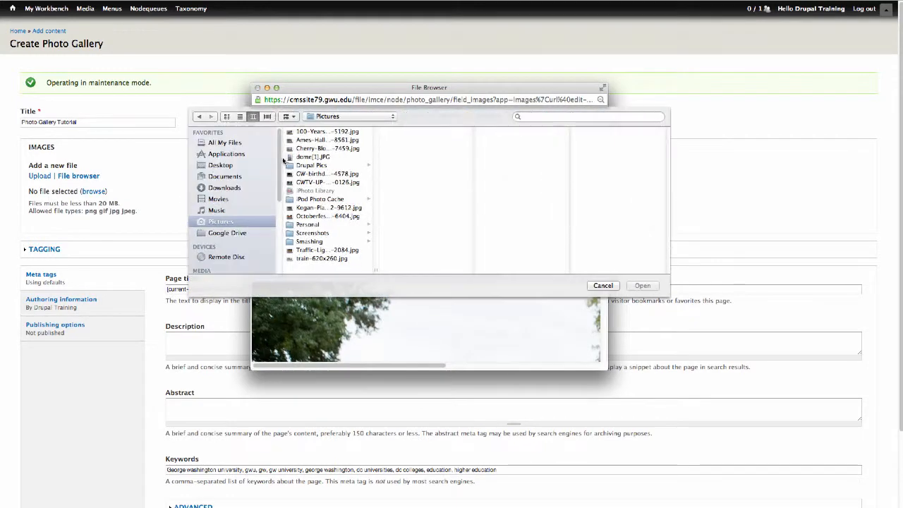
left_click(339, 251)
key("Return")
left_click(280, 214)
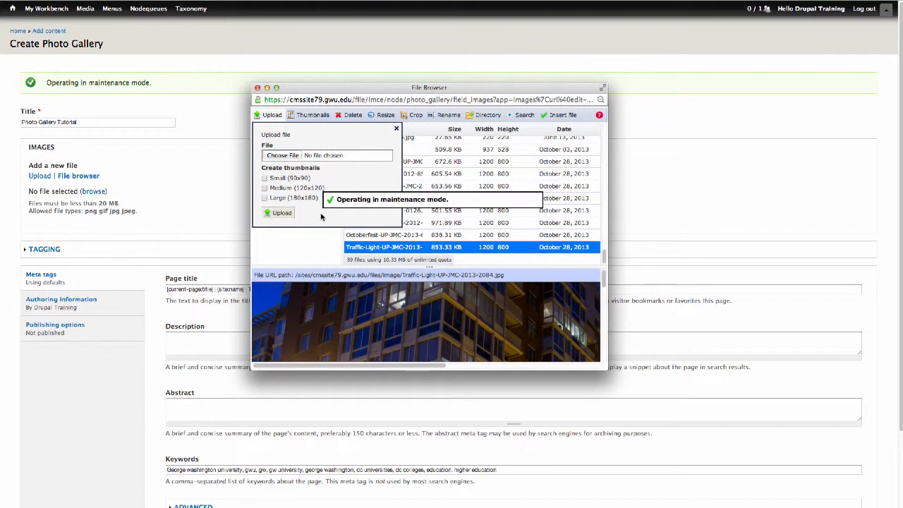
left_click(397, 130)
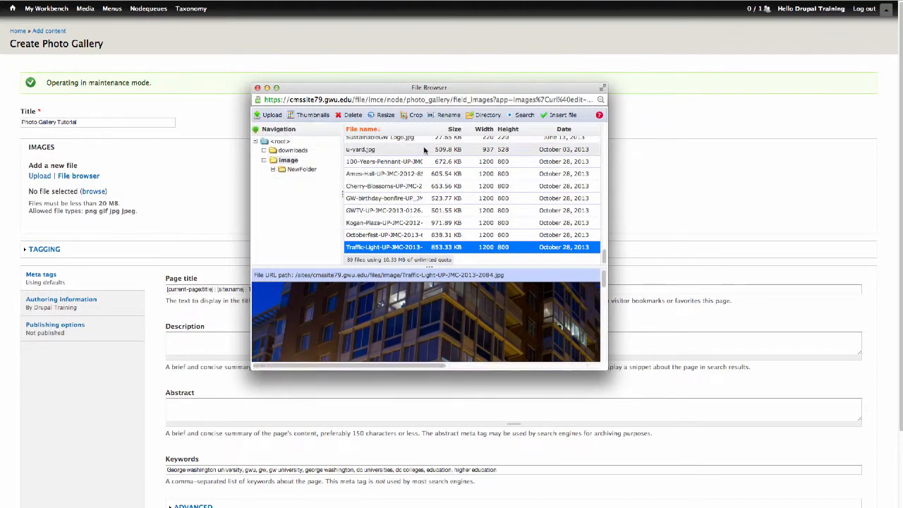
left_click(562, 115)
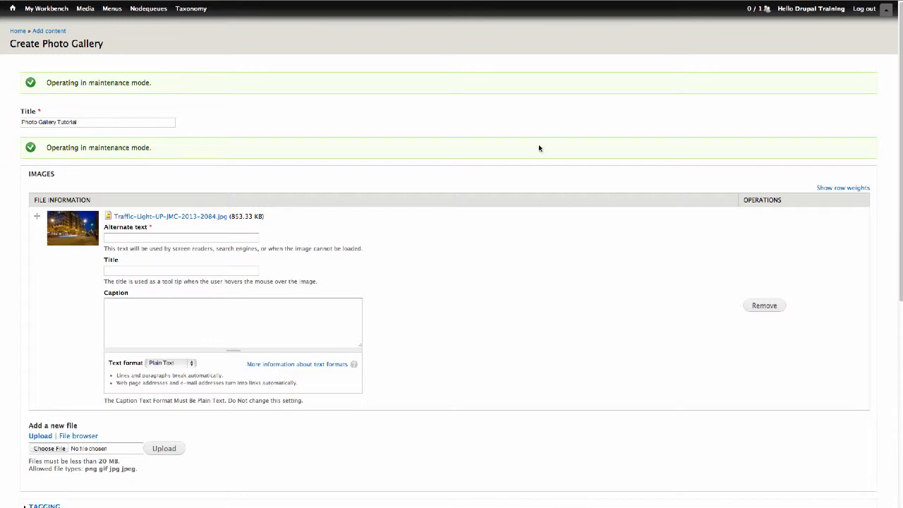
Give the Traffic-Light image alt text, title 'I Street Traffic Light', and a caption about the new light
scroll(456, 172, "down", 4)
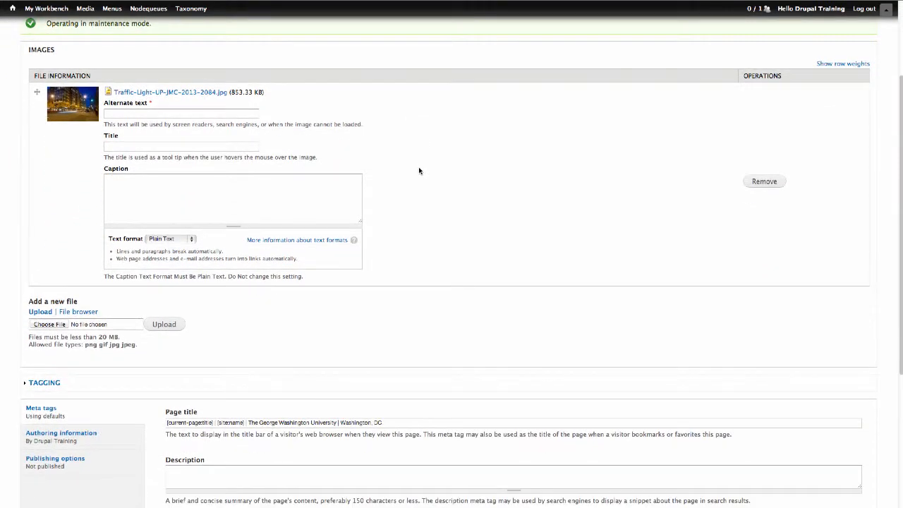
left_click(164, 113)
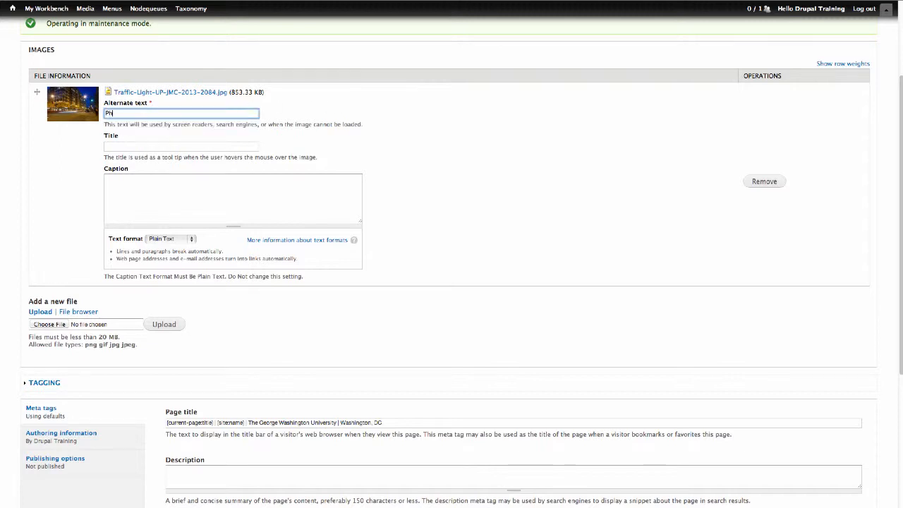
type("Photo of the new traffic li")
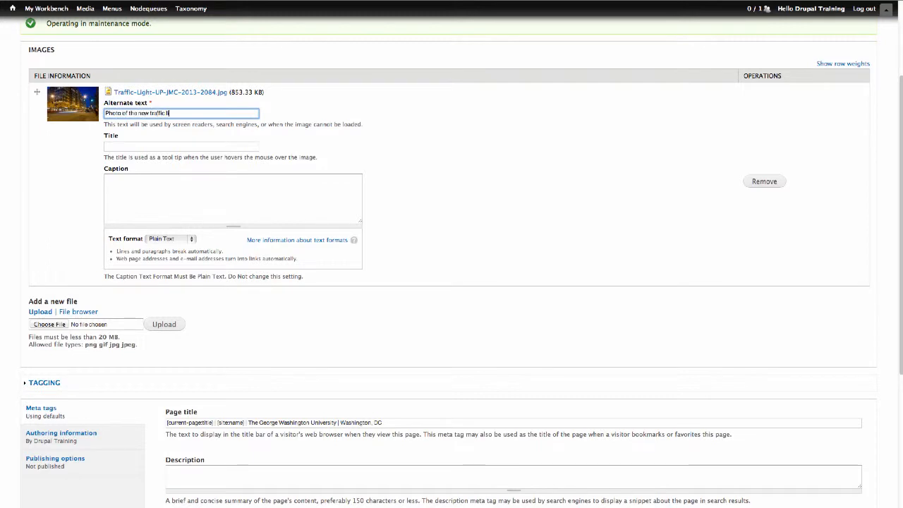
type("ght at I Street & 23rd")
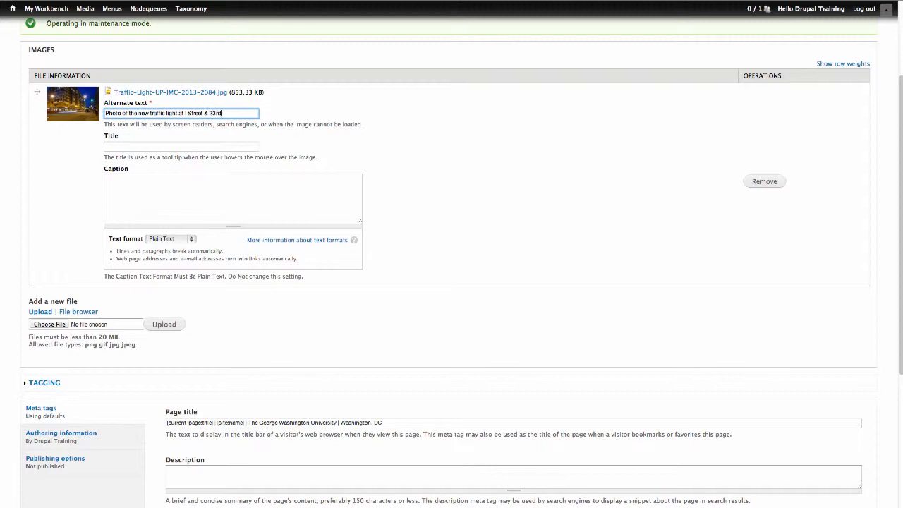
left_click(247, 145)
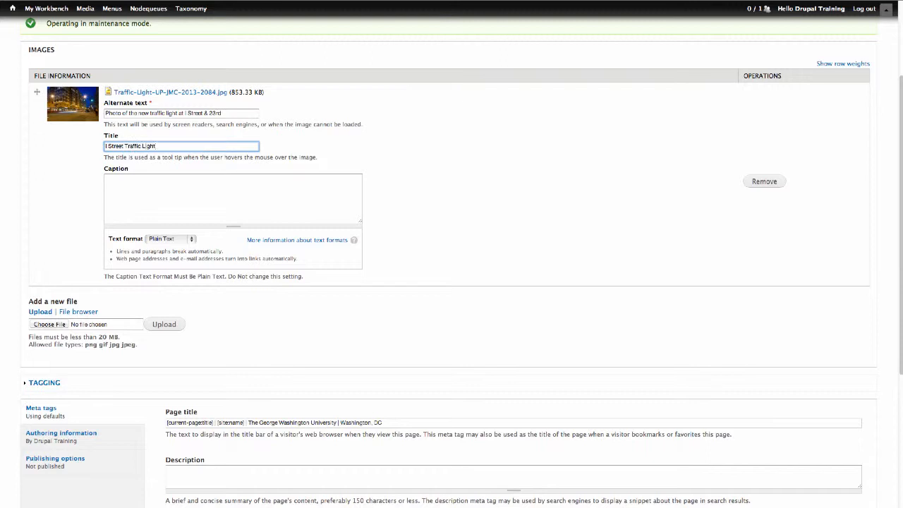
left_click(270, 179)
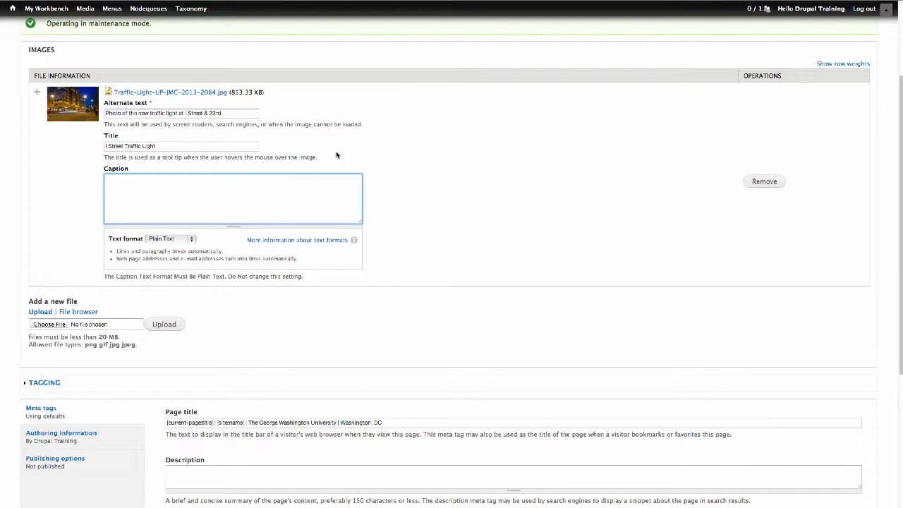
type("The new I Street traffic light is officially open")
type("ational! At the cor")
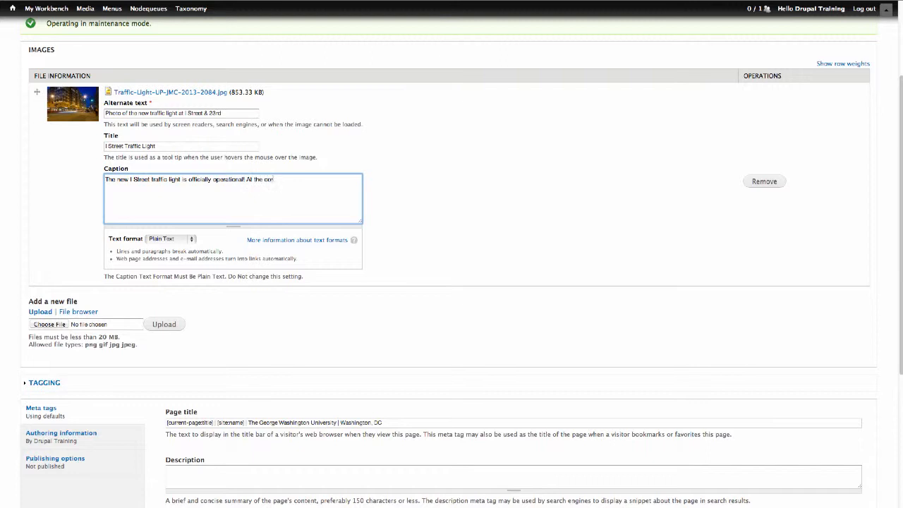
type("ner of I Street NW and 23rd Street between the GW Medical")
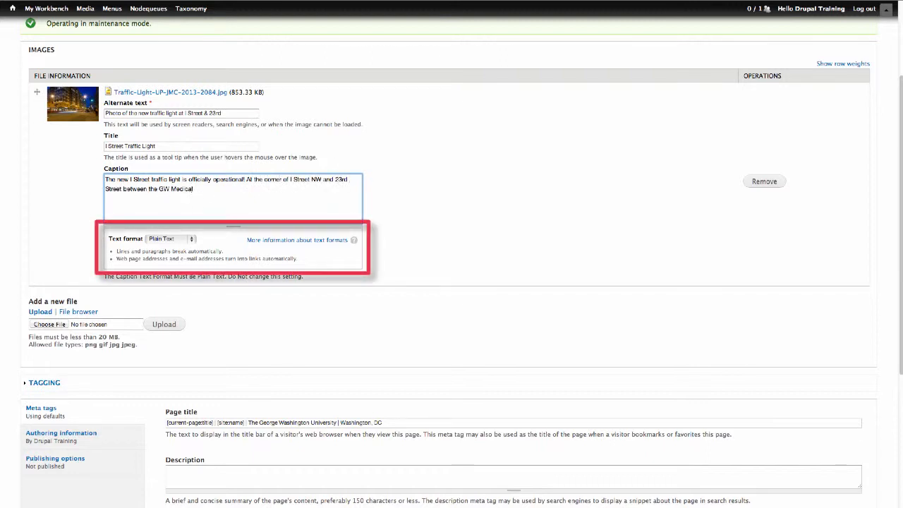
type(" Faculty Associates building and Whole Foods, ")
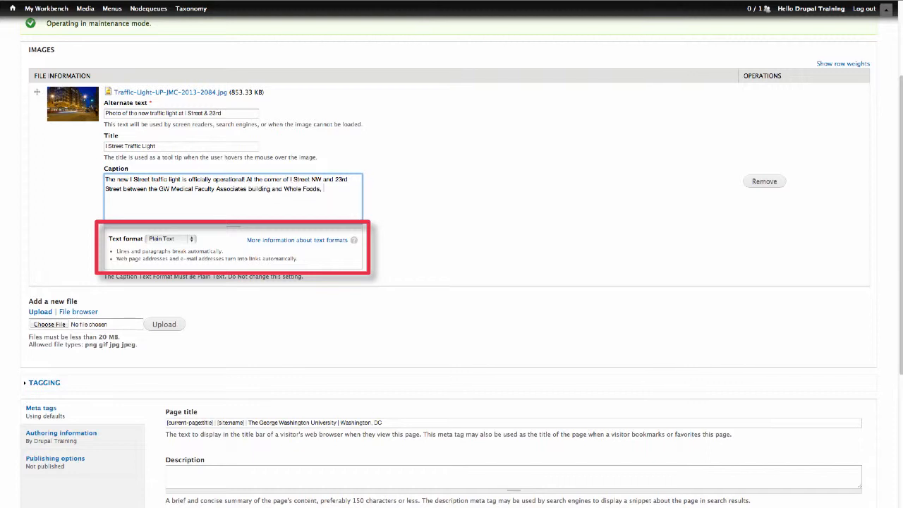
type("it's intended to make it safer for both drivers and ped")
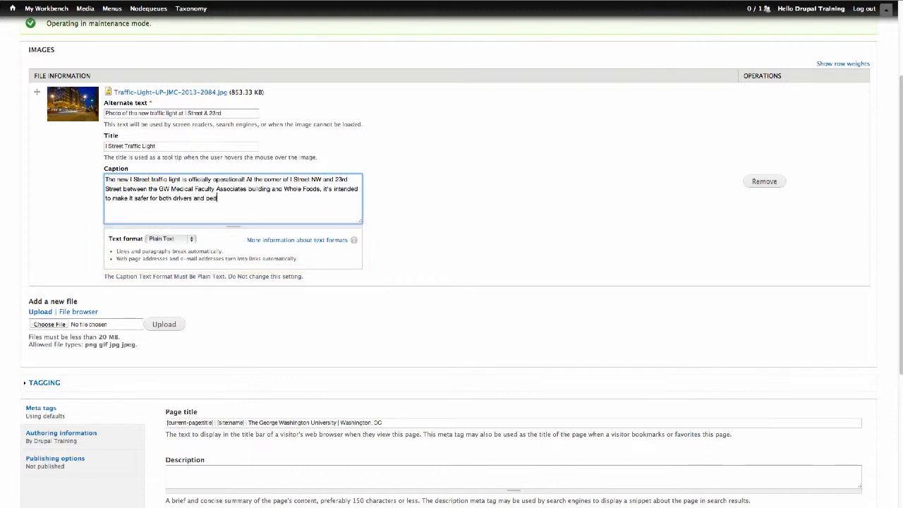
type("estrians to cross the intersection.")
Add the Octoberfest photo titled 'Mount Vernon Campus Octoberfest Pumpkins' with alt text and caption
scroll(258, 299, "down", 2)
left_click(83, 274)
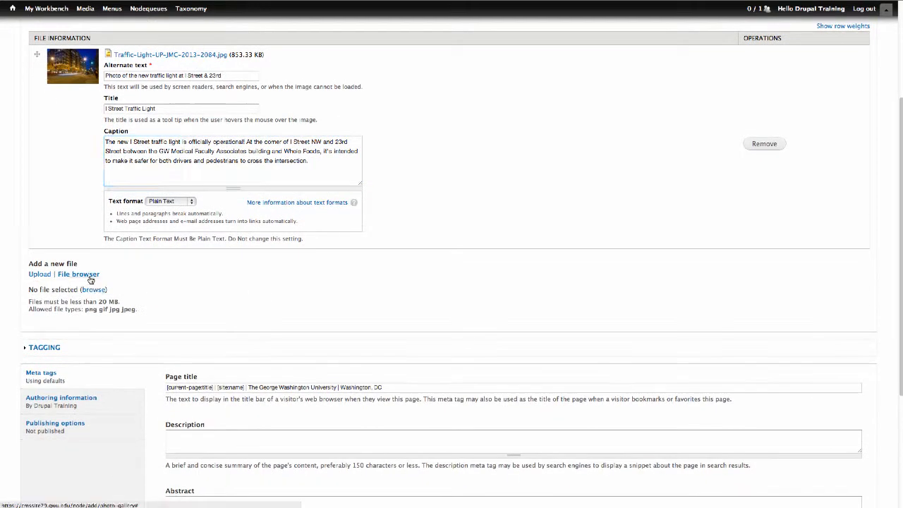
left_click(92, 289)
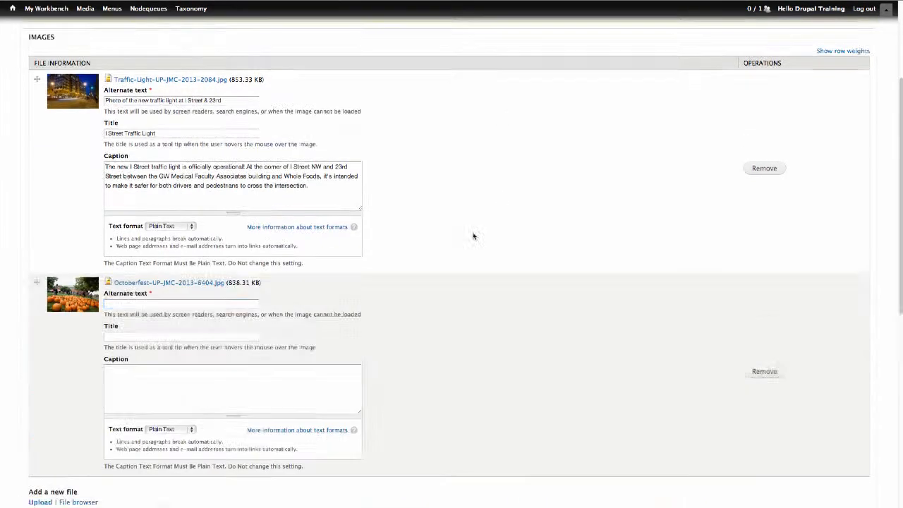
scroll(473, 236, "down", 3)
left_click(182, 216)
type("Photo of pumpkins on the")
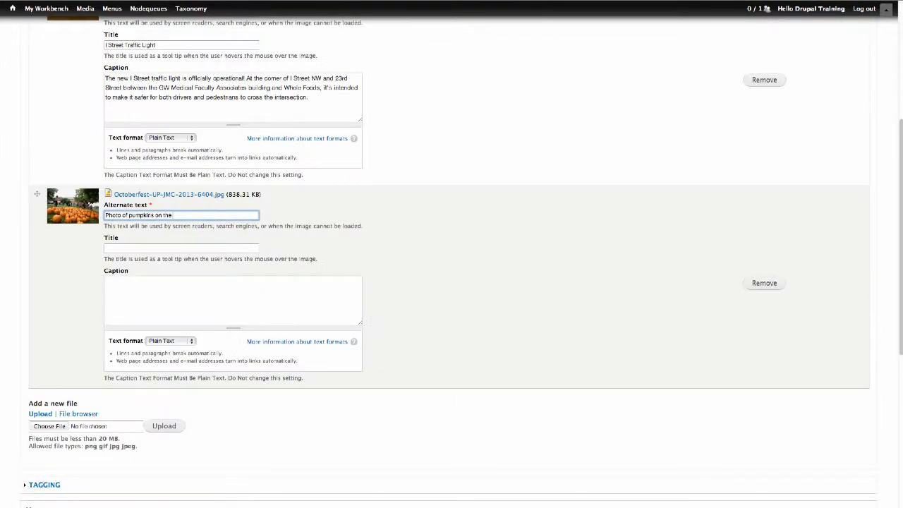
type(" Mount Vernon Campus Yard")
key("Tab")
type("Mount Vernon Campus Octoberfest Pumpkins")
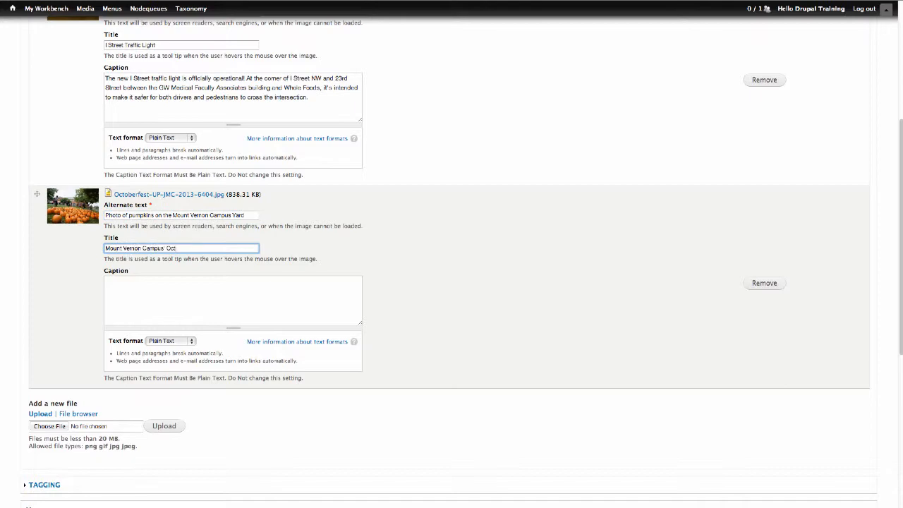
left_click(344, 281)
type("Come out and enjoy GW's Octoberfest activities on the Mount Vernon Campus")
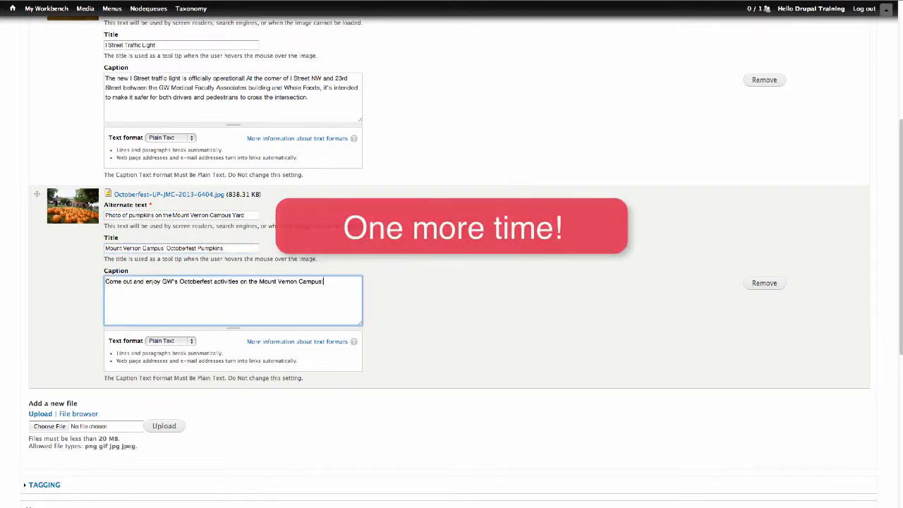
Add the Kogan Plaza photo with alt text 'Photo of Kogan Plaza in the Spring' and title 'Springtime at Kogan Plaza'
scroll(451, 282, "down", 3)
left_click(88, 308)
left_click(92, 321)
left_click(311, 94)
left_click(486, 55)
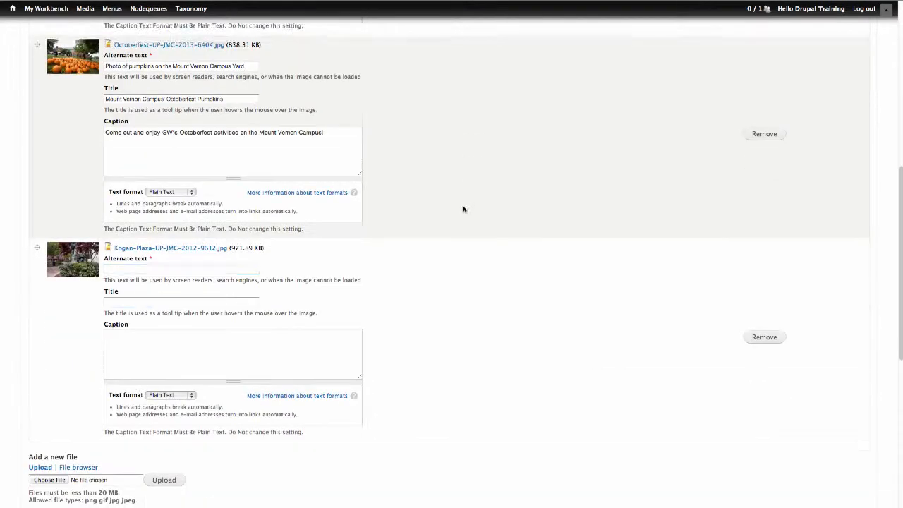
scroll(463, 205, "down", 1)
left_click(211, 255)
type("Photo of Kogan Plaza in the Spring")
key("Tab")
type("Springtime at Kogan Plaza")
Add the GWTV photo titled 'GWTV Students Record a Segment' with alt text and caption
left_click(397, 264)
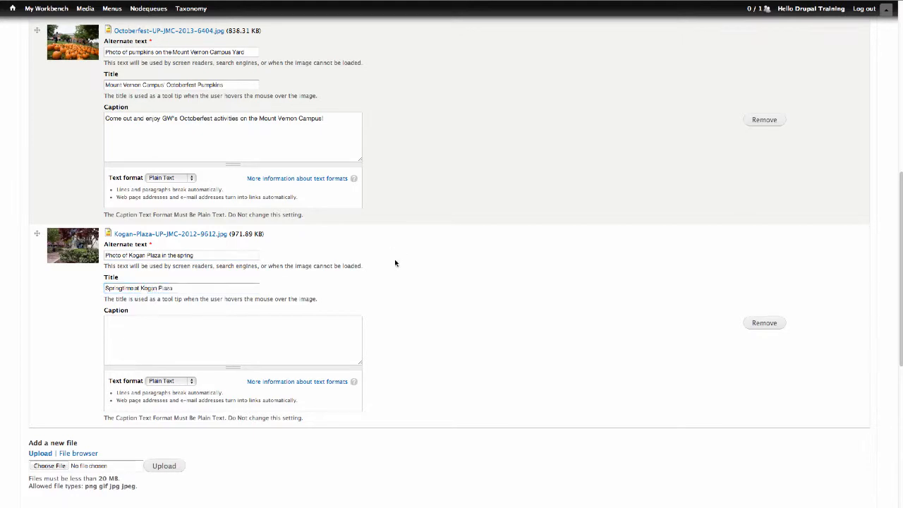
scroll(397, 264, "down", 4)
left_click(88, 194)
left_click_drag(105, 0, 363, 32)
left_click(392, 74)
left_click(310, 110)
left_click(391, 59)
left_click(212, 221)
type("Photo of GWTV S")
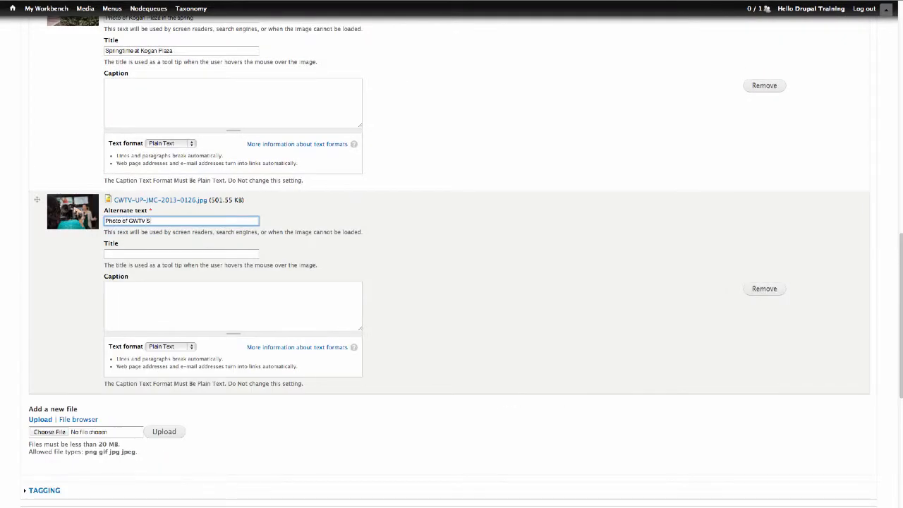
type("tudents Recording a Segment")
key("Tab")
type("GWTV Students Record a Segment")
key("Tab")
type("CW students put their ")
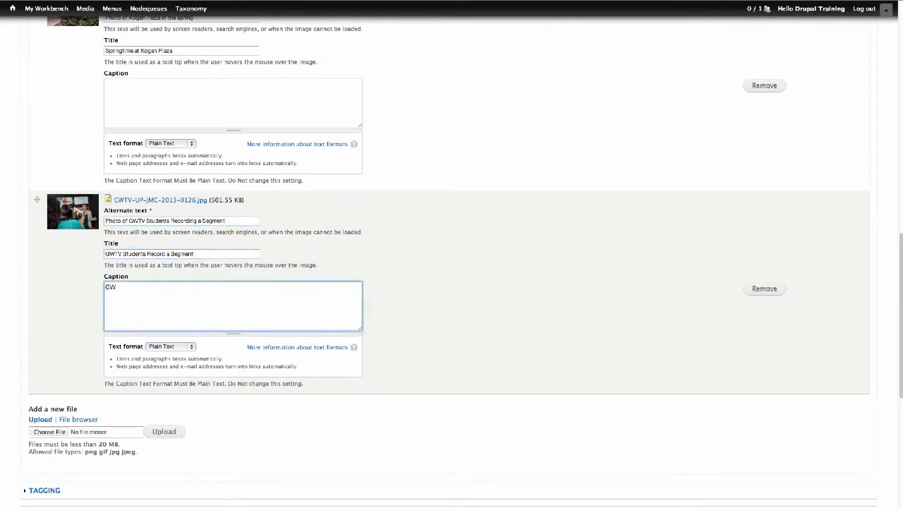
type("skills to work recording a segment for GWTV")
Add the birthday bonfire photo titled 'George's Birthday Bonfire' with alt text and caption
scroll(91, 195, "down", 5)
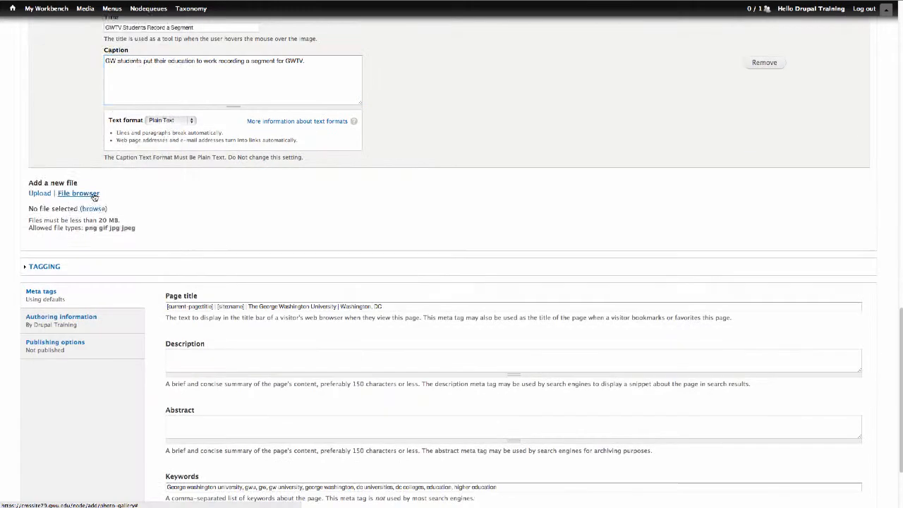
left_click(83, 193)
double_click(310, 105)
left_click(184, 222)
type("Photo of the George mascot enjoying his birthday bonfire")
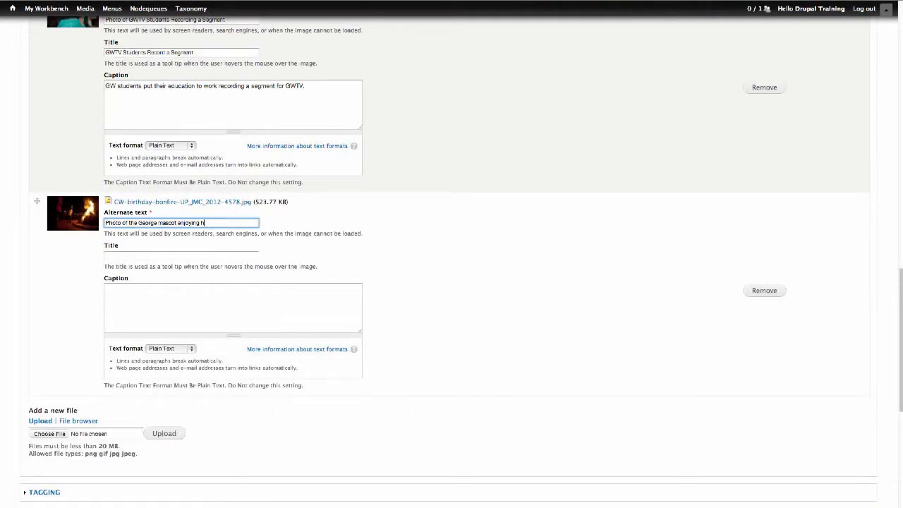
key("Tab")
type("George's Birthday Bonfire")
key("Tab")
type("George toasts a marshmallow")
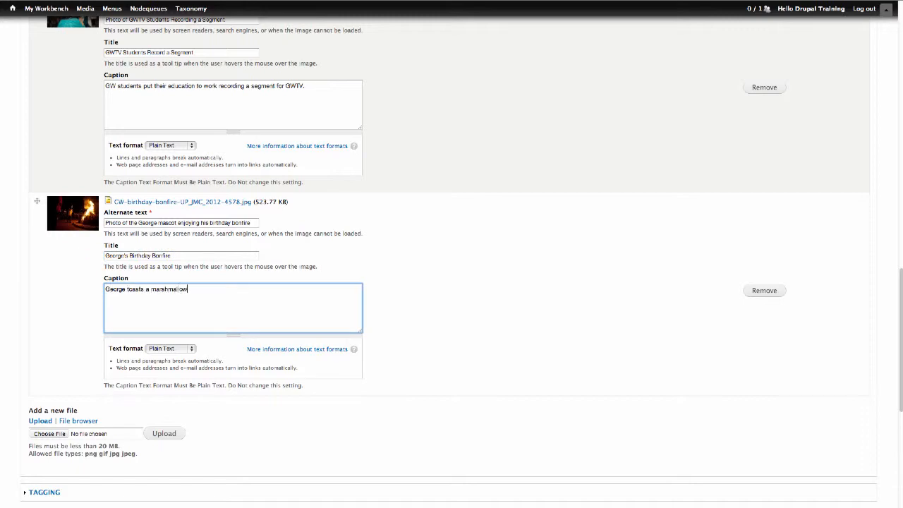
type(" over his birthday bonfire.")
Add the Cherry Blossoms photo titled 'It's Cherry Blossom Season' with alt text and caption
scroll(97, 272, "down", 5)
left_click(78, 259)
left_click(96, 273)
double_click(318, 176)
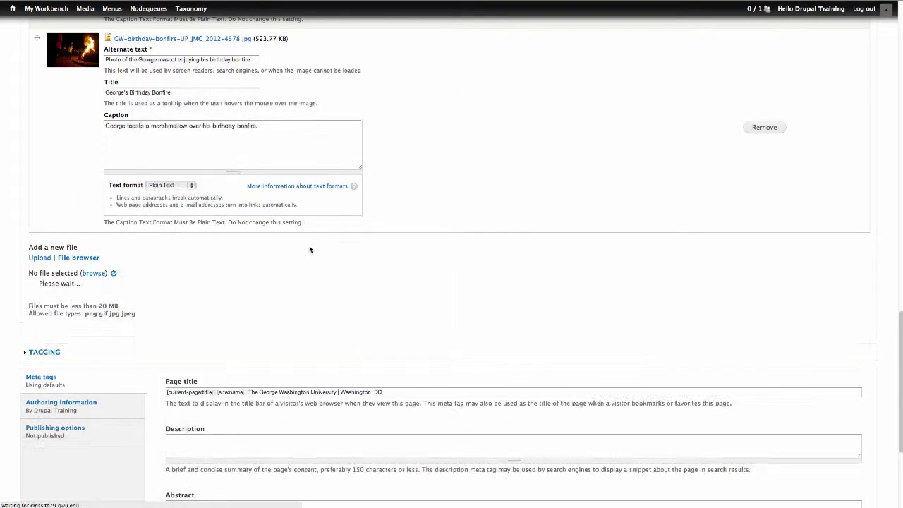
scroll(311, 250, "down", 2)
left_click(181, 188)
type("Photo of cherry blossoms over the Tidal Basin")
key("Tab")
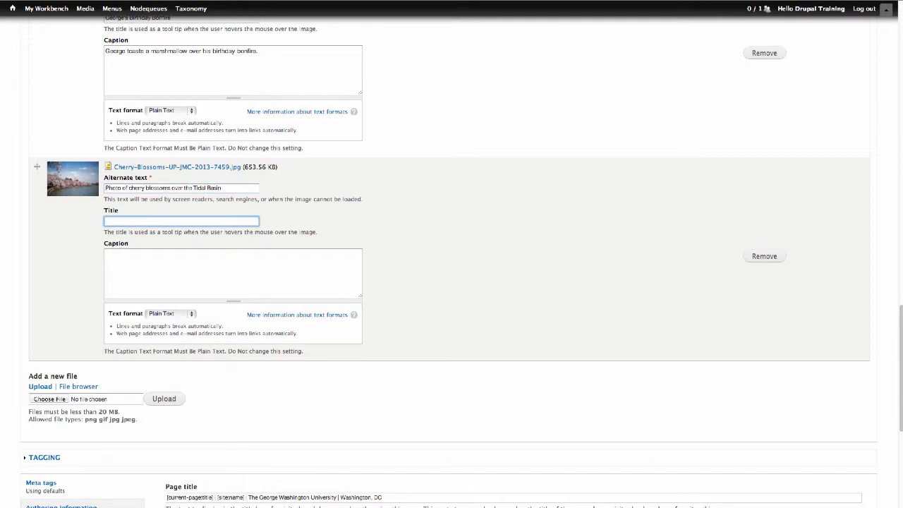
type("It's Cherry Blossom Season")
key("Tab")
type("Thousands of locals and tourists flock to the Tidal Basin for t")
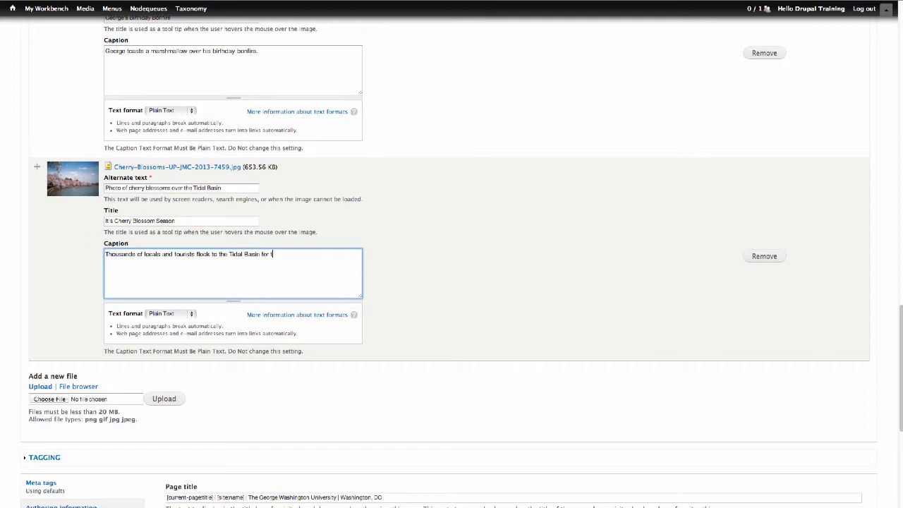
type("he annual Cherry Blossom season and festival. The flowers, a gift from Japan")
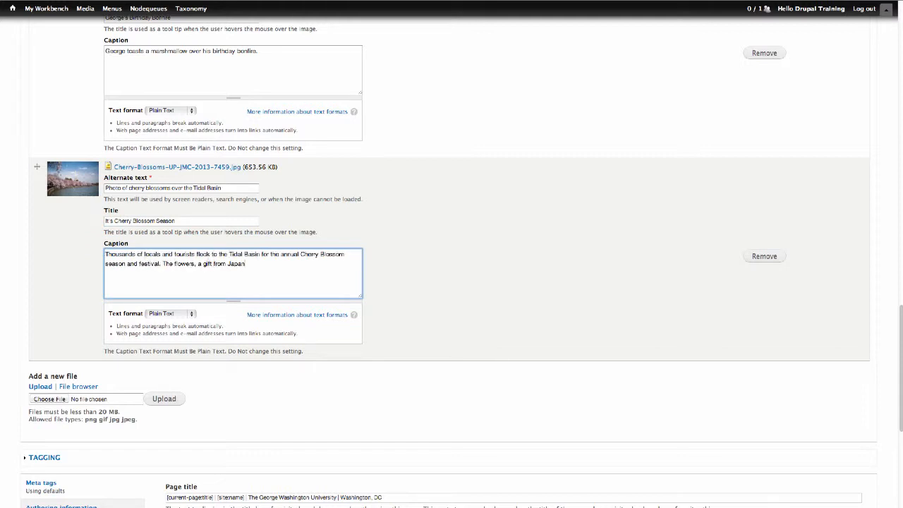
type(", bloom seasonally in the early spring.")
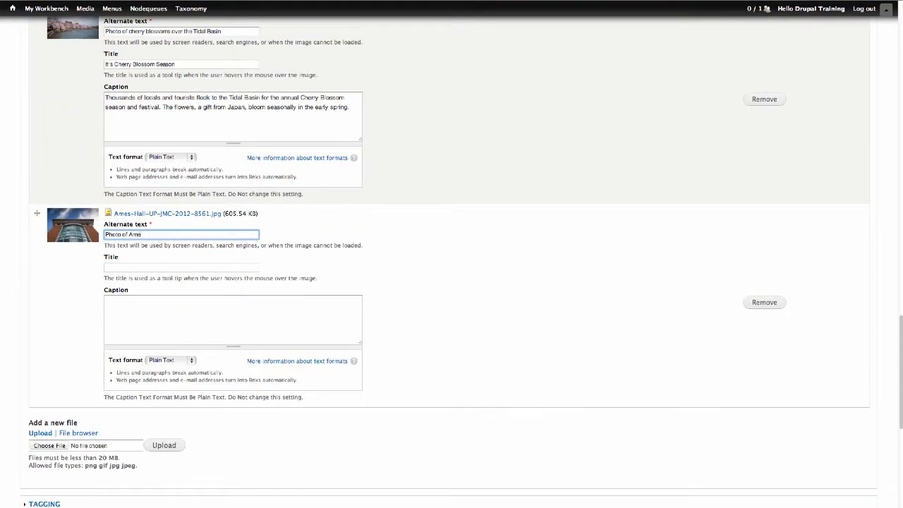
Finish the Ames Hall alt text and title it 'Ames Hall Against the Blue Sky'
type("s Hall against the b")
key("Tab")
type("Ames Hall Against the Blue Sky")
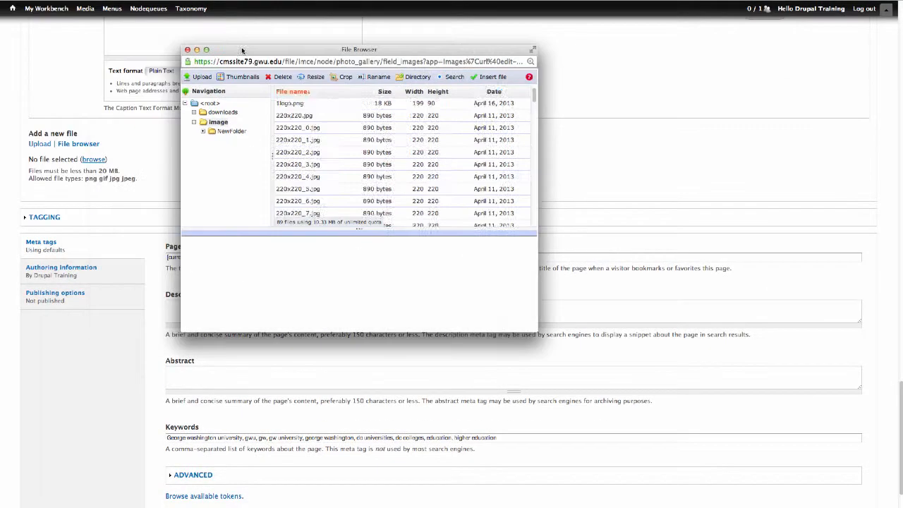
Give the pennant photo alt text, title 'GW Celebrates 100 Years in Foggy Bottom', and a commemorative caption
left_click(487, 76)
type("Photo of a pennant celebrating GW's 100 Yea")
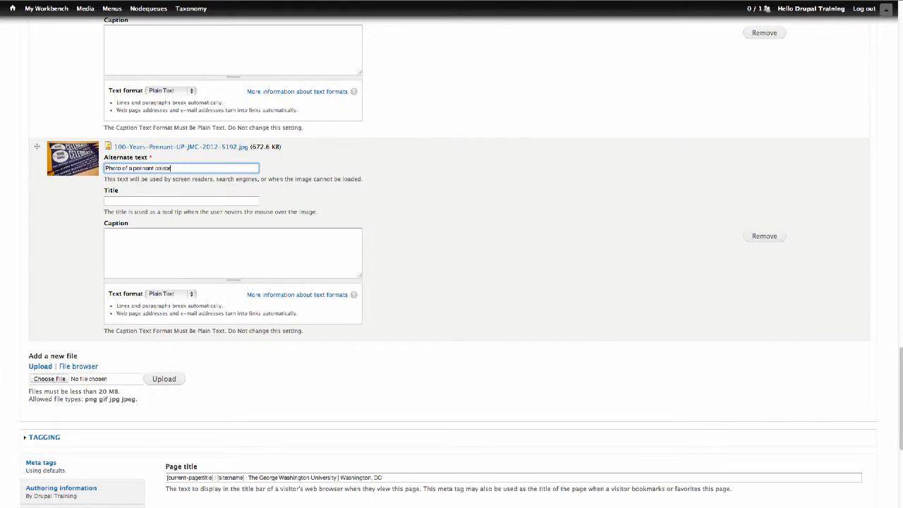
type("r anniversary in")
key("Tab")
type("GW Celebrates 100 Years in Foggy Bottom")
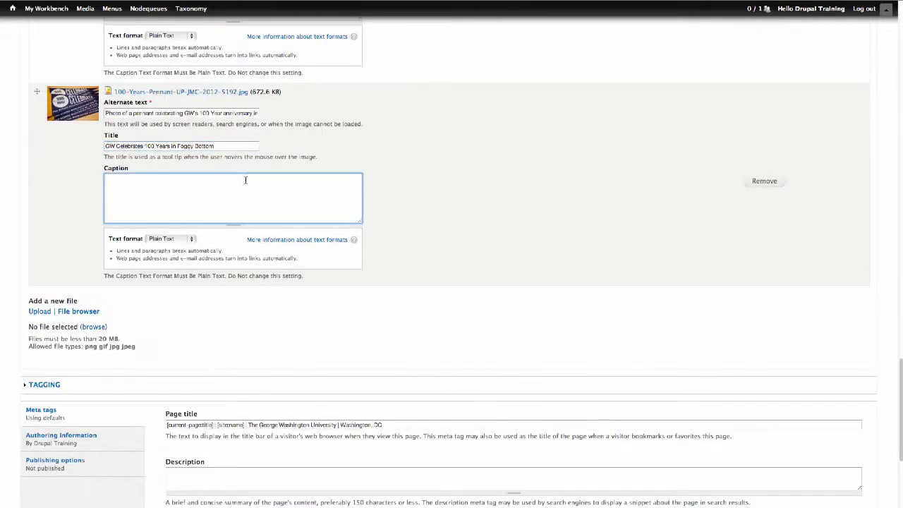
type("A commemorative pennant for the 100 year anniversary of the George Washington Univer")
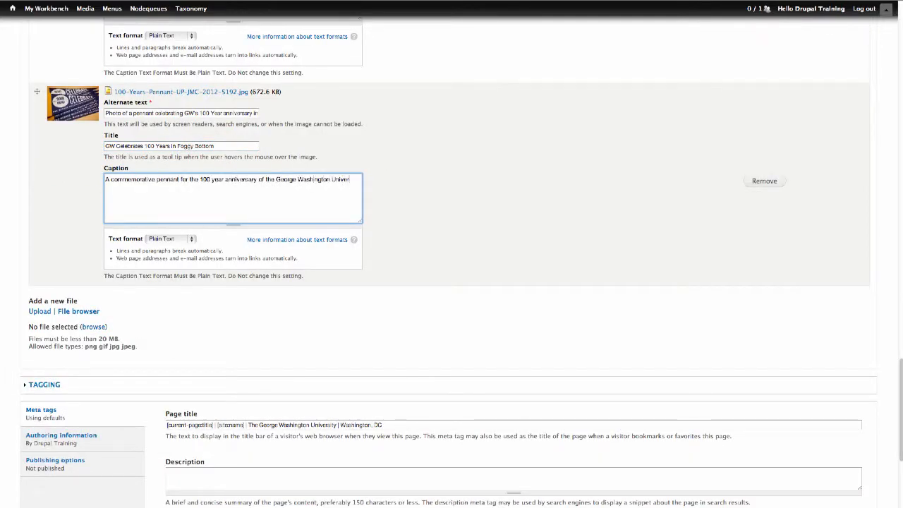
type("sity in DC's Foggy Bottom neighborhood.")
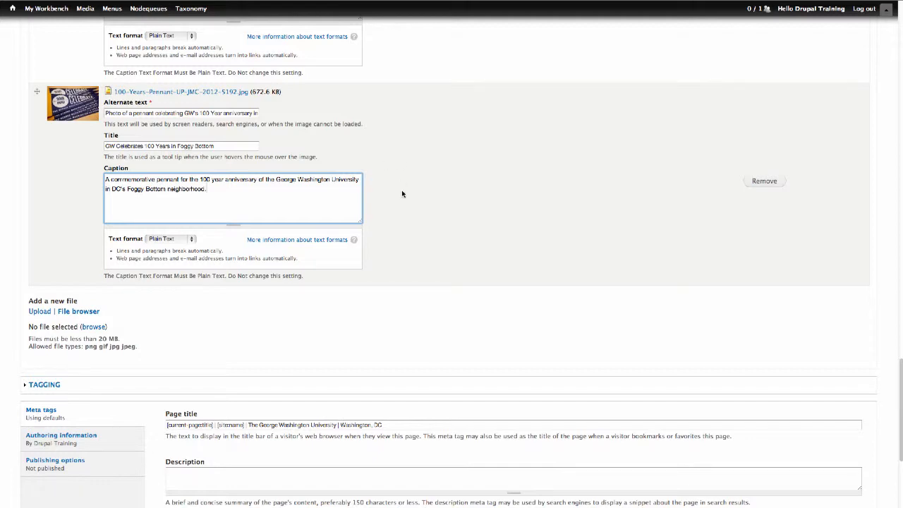
left_click(404, 194)
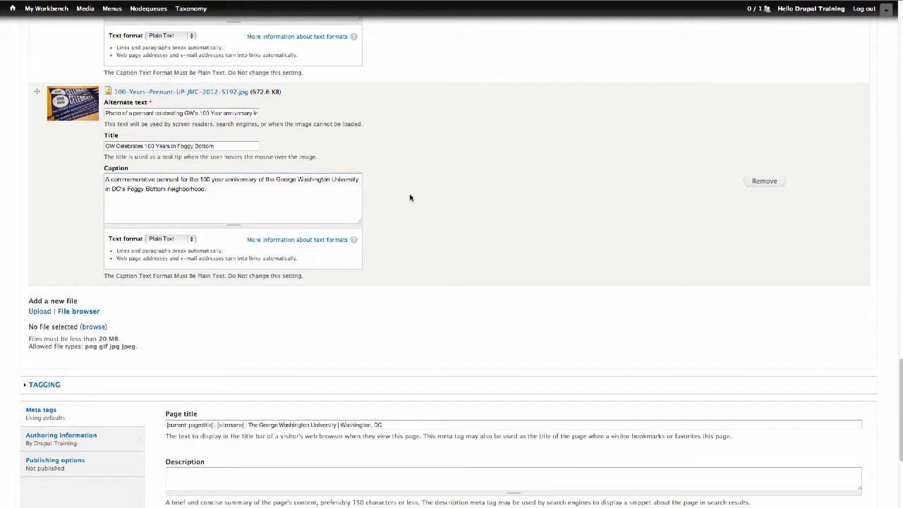
scroll(450, 206, "up", 3)
Drag the 100 Years pennant row above the Ames Hall row in the image list
scroll(449, 204, "up", 4)
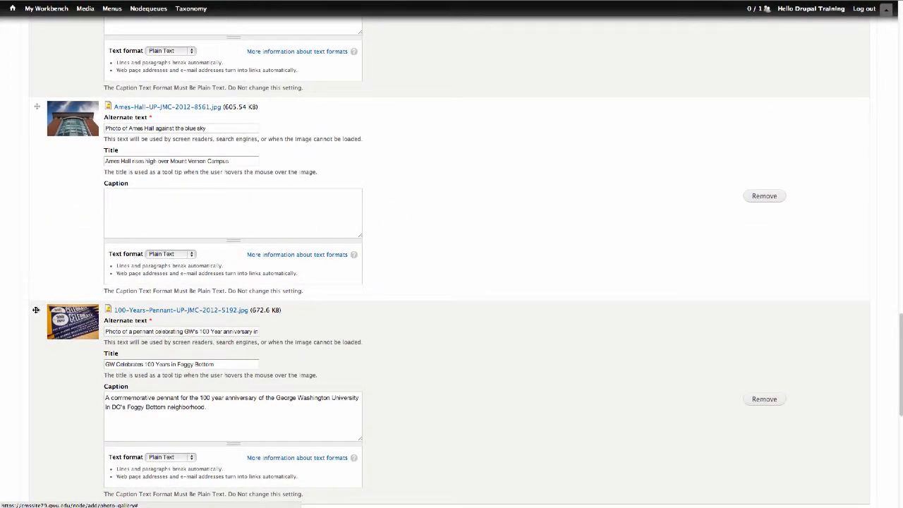
left_click_drag(36, 310, 32, 173)
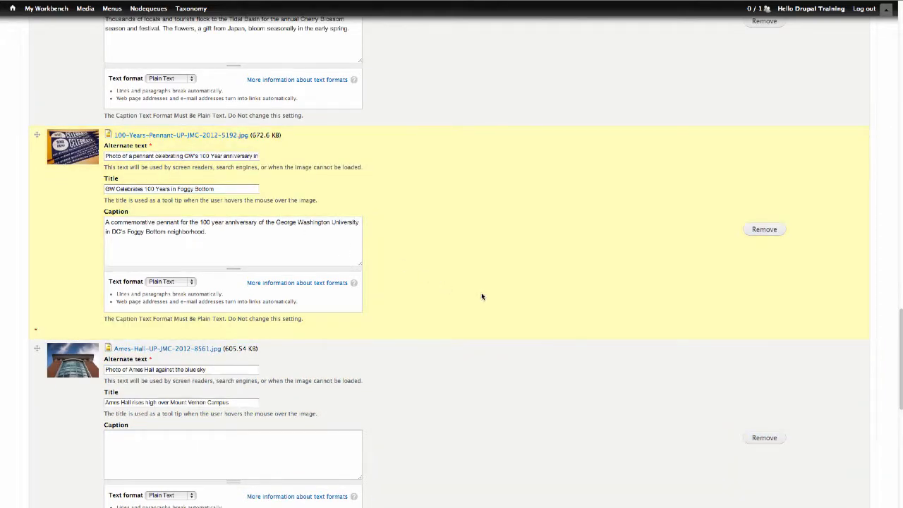
scroll(486, 296, "down", 2)
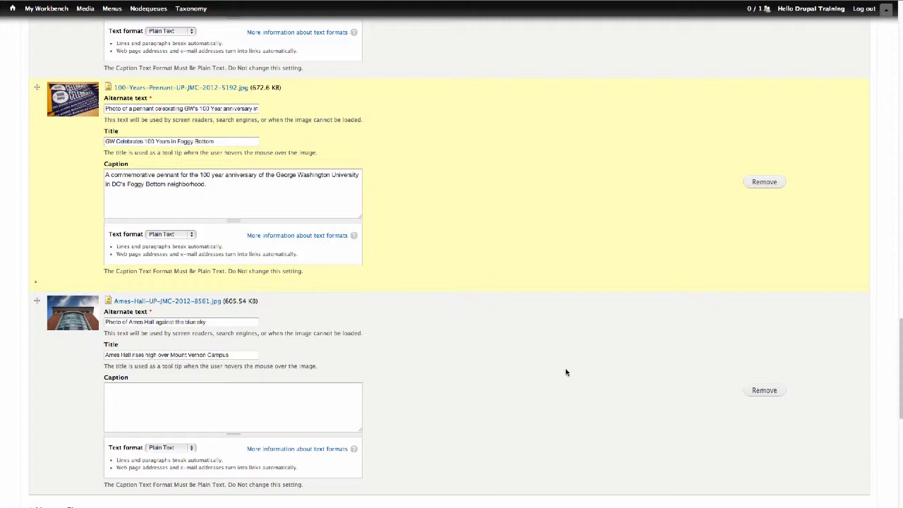
scroll(507, 361, "down", 5)
scroll(507, 361, "down", 10)
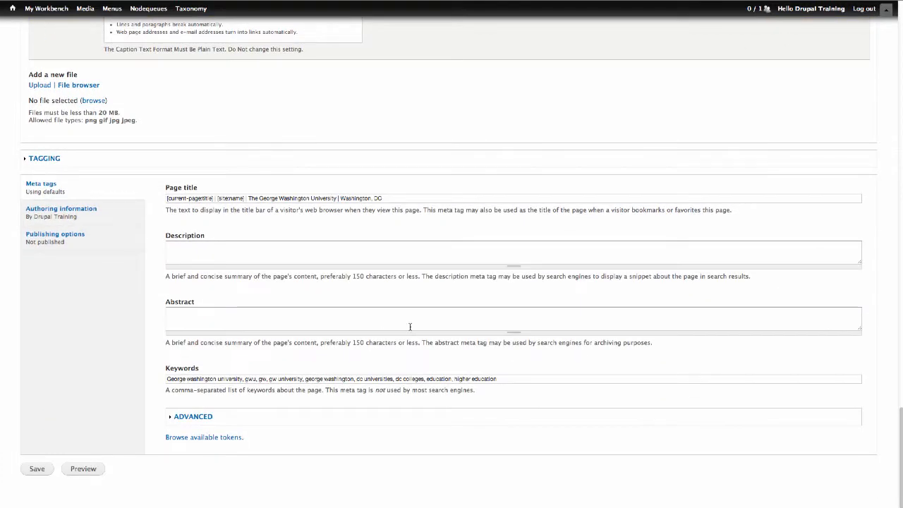
Set Moderation state to Published under Publishing options and save the gallery
left_click(129, 241)
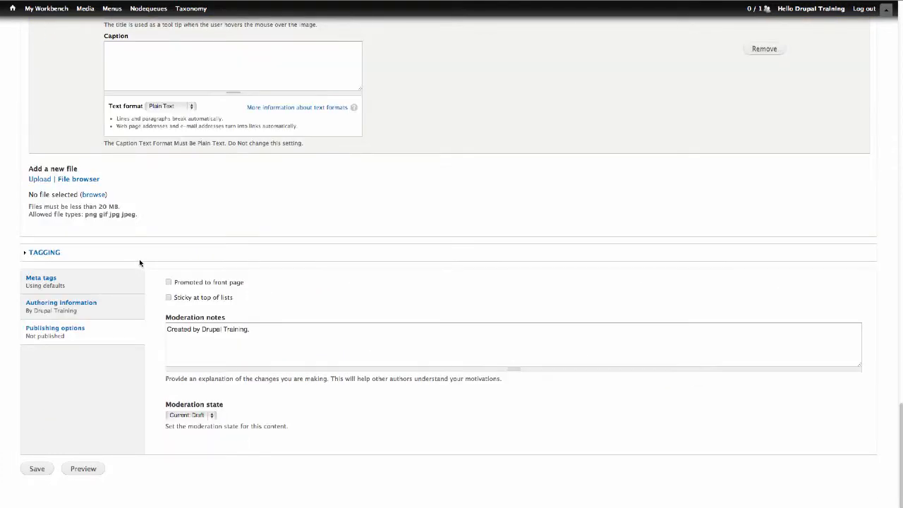
left_click(210, 415)
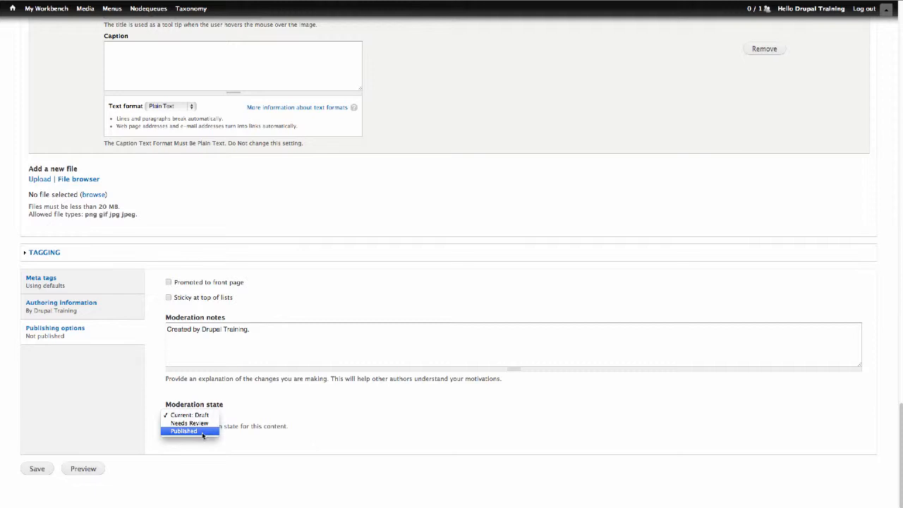
left_click(203, 431)
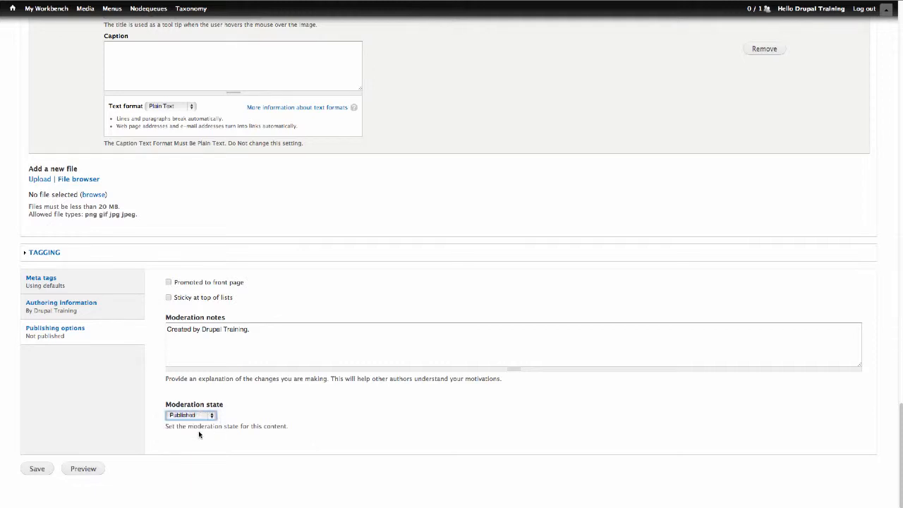
left_click(36, 468)
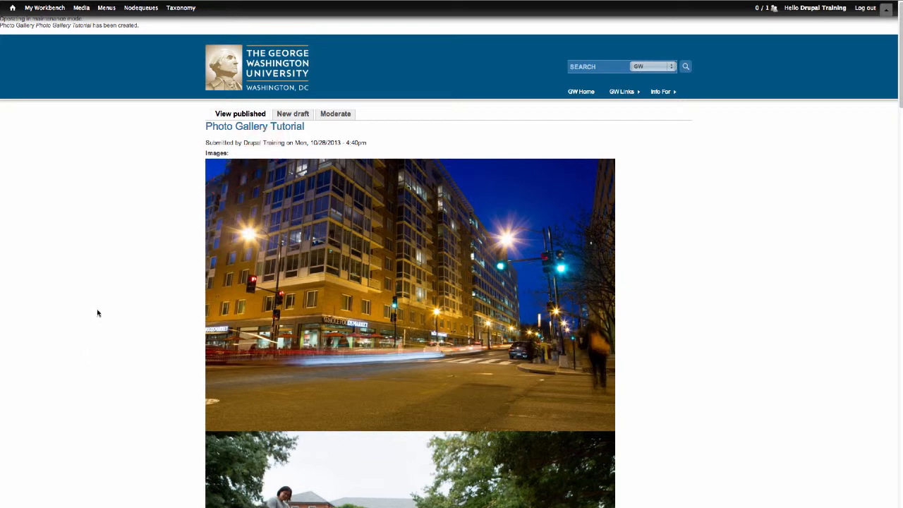
Return to the site home page from the published Photo Gallery Tutorial page
left_click(12, 8)
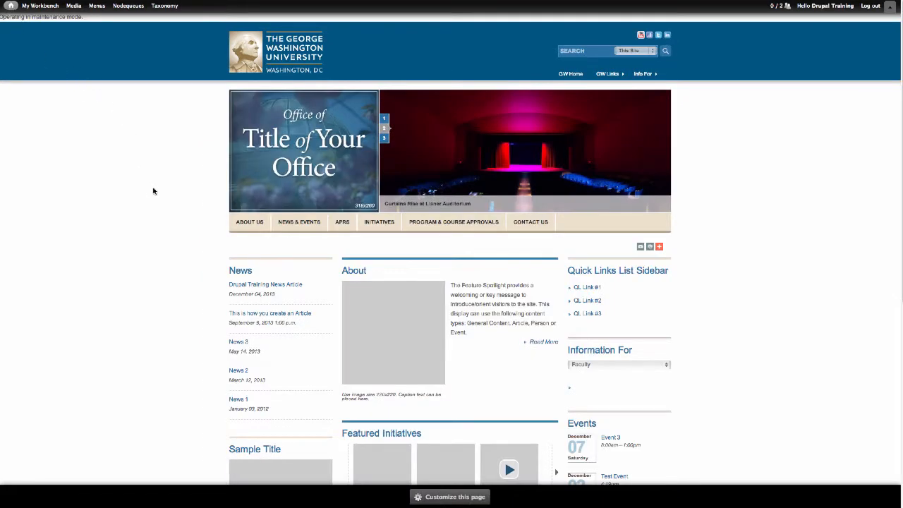
Open 'How to Create a Photo Gallery' from the News & Events menu and enter Customize this page mode
mouse_move(307, 228)
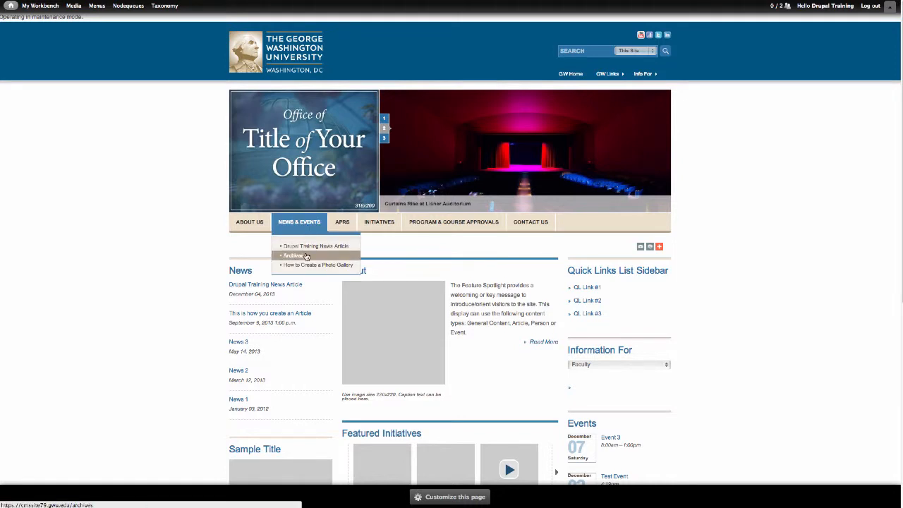
left_click(307, 265)
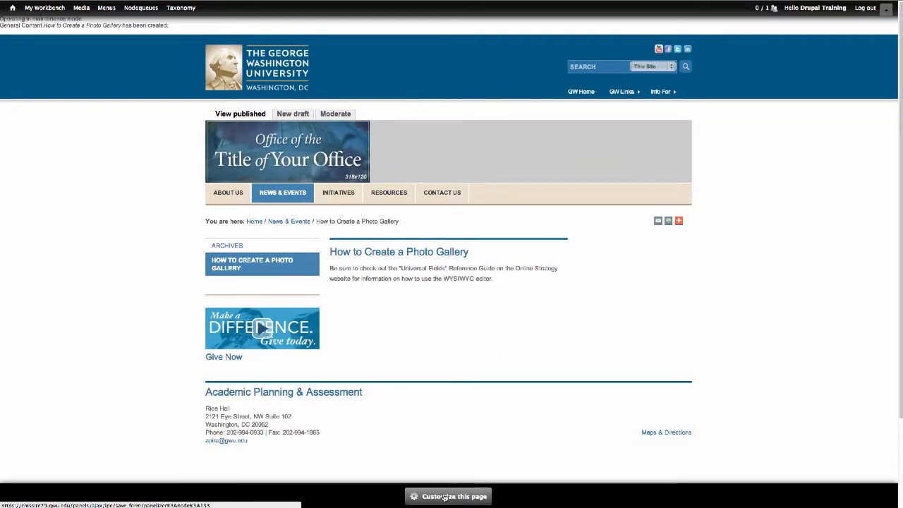
left_click(445, 497)
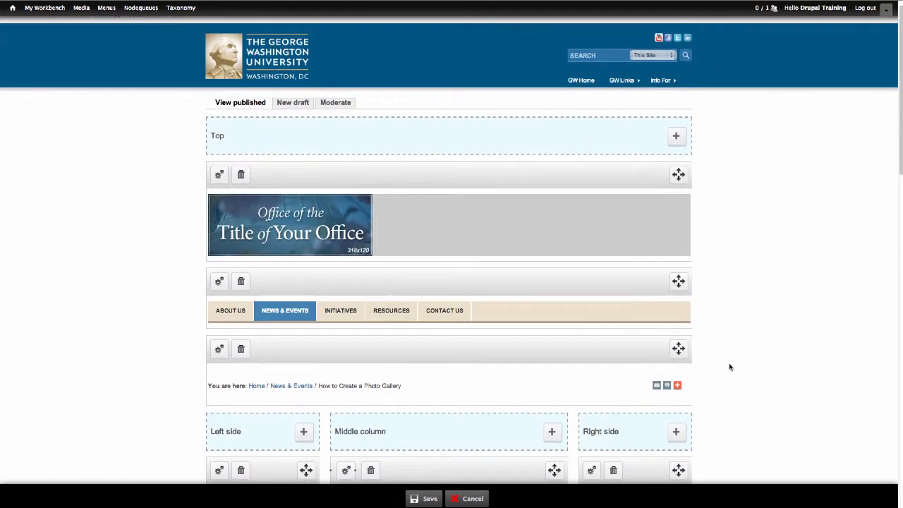
Add content to the Middle column and list the Photo Galleries views: Grid, List and Slider
scroll(730, 367, "down", 2)
scroll(730, 366, "down", 8)
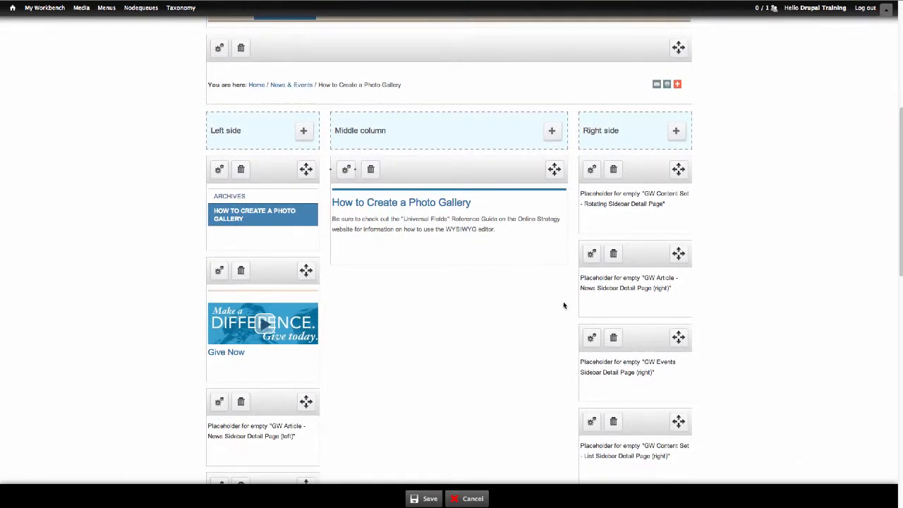
left_click(553, 133)
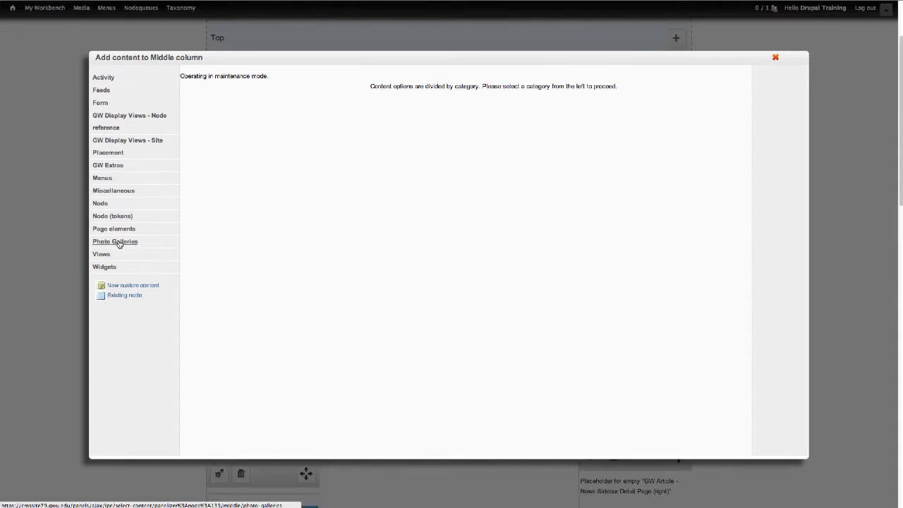
left_click(118, 242)
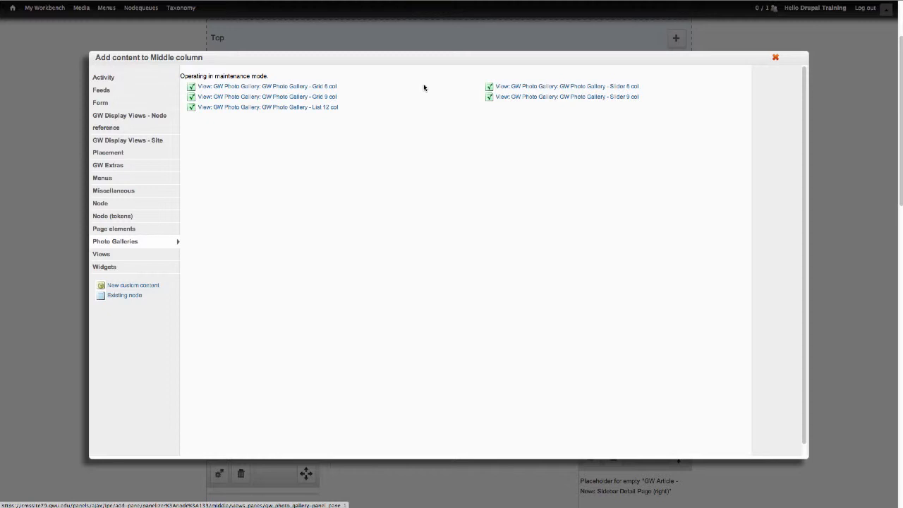
Pick Grid 9 col, override the title as 'My Tutorial Photo Gallery', set node ID 132, and finish
left_click(327, 97)
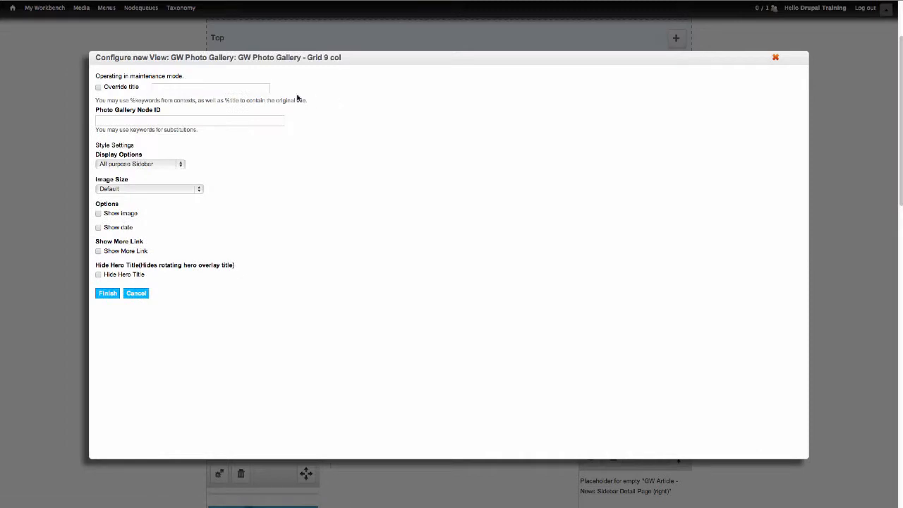
left_click(119, 87)
left_click(183, 88)
type("My Tutorial Photo Gallery")
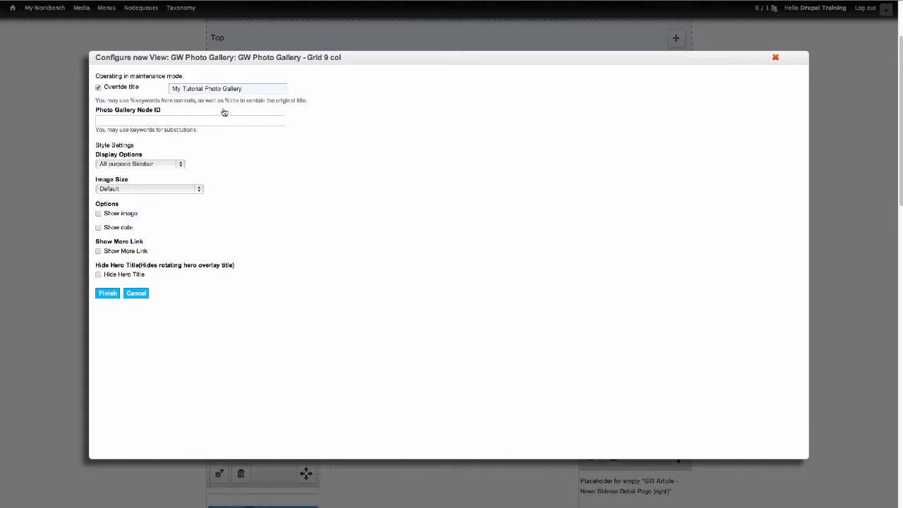
left_click(161, 113)
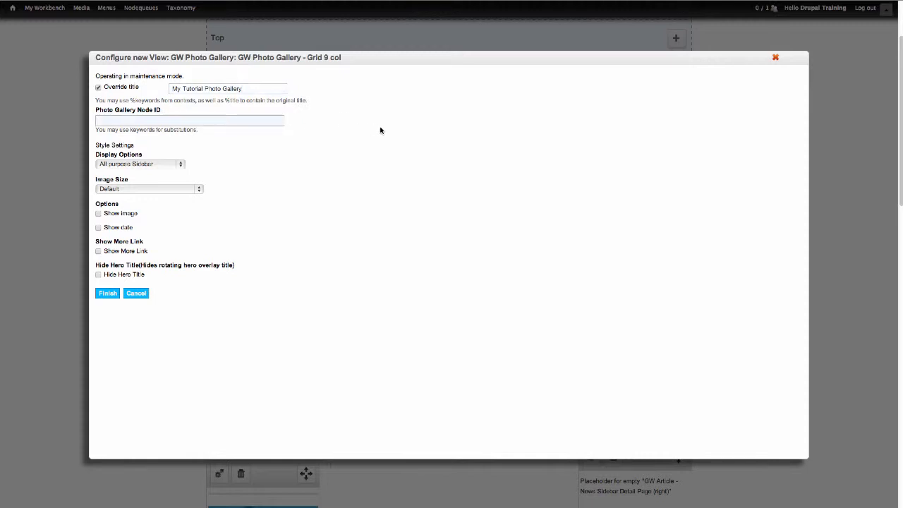
type("132")
left_click(387, 156)
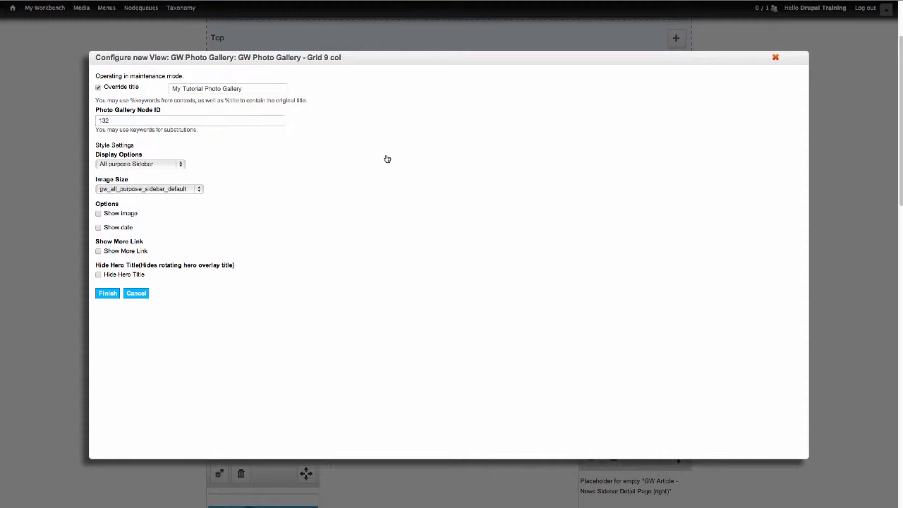
left_click(107, 294)
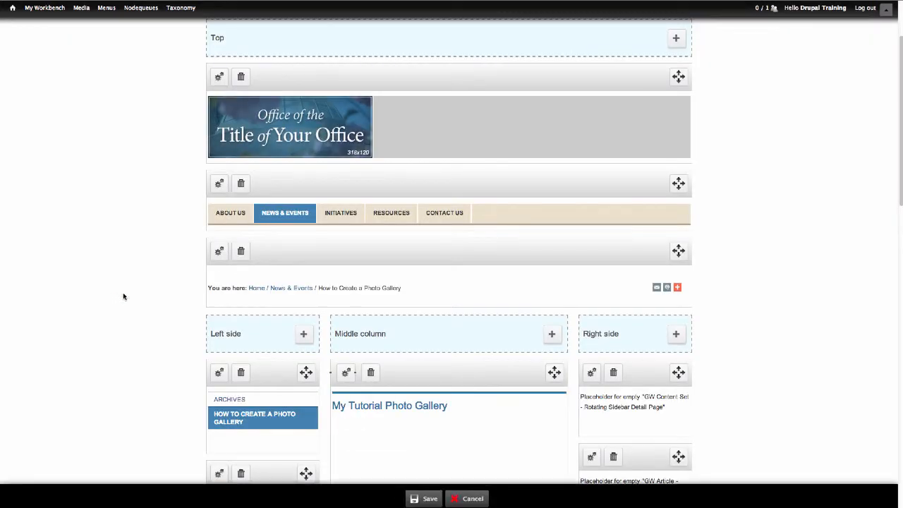
scroll(731, 329, "down", 3)
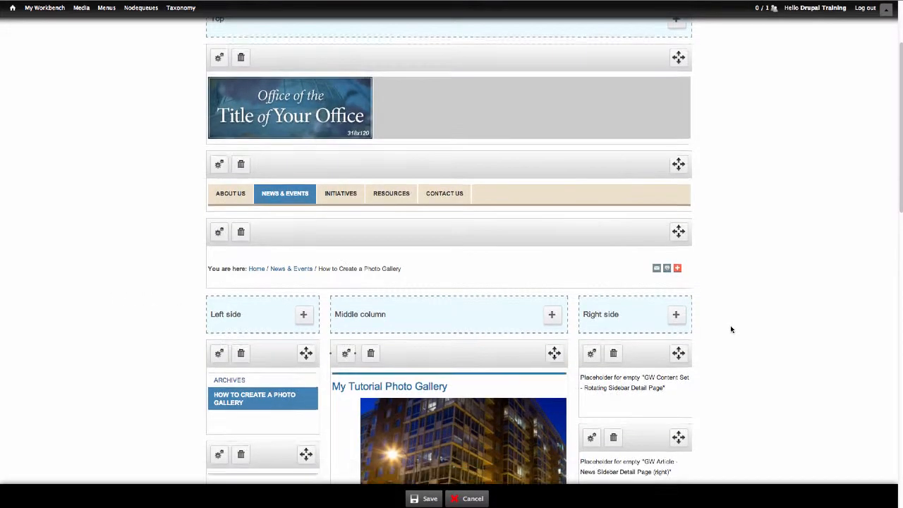
scroll(731, 329, "down", 8)
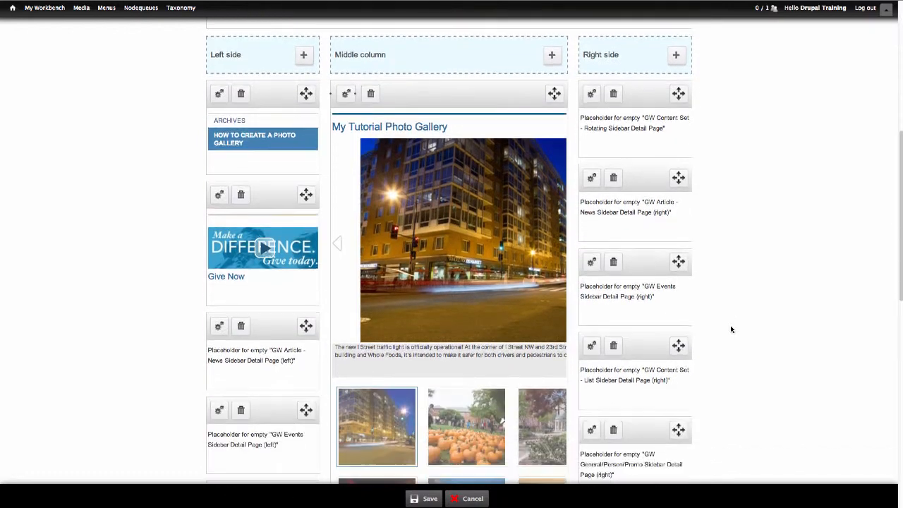
scroll(731, 328, "down", 5)
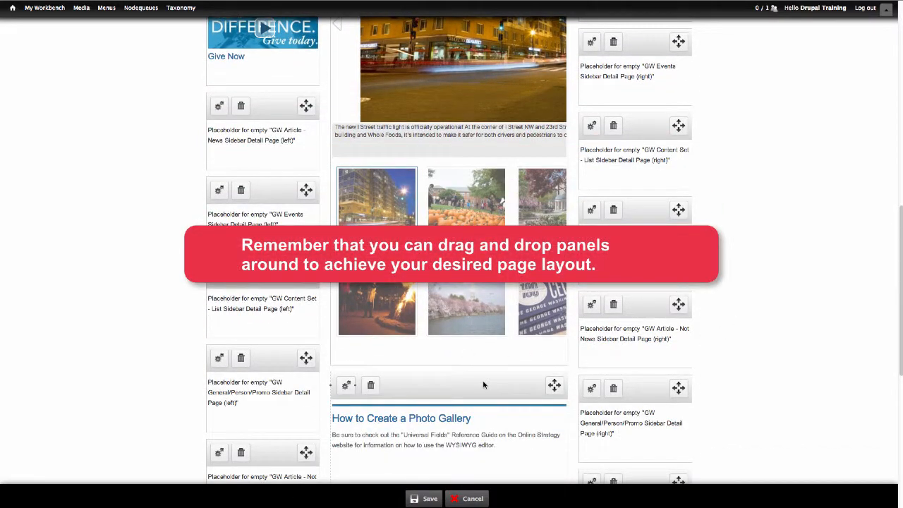
left_click_drag(485, 384, 483, 351)
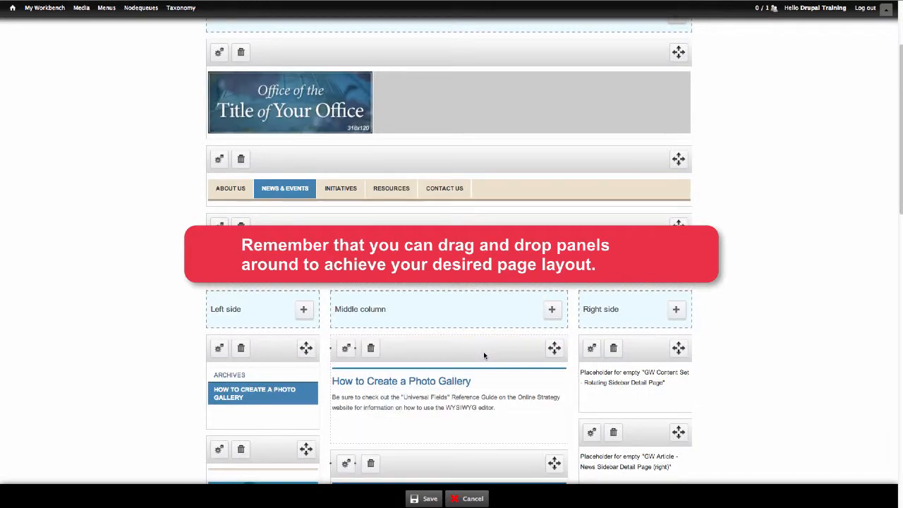
scroll(759, 356, "down", 5)
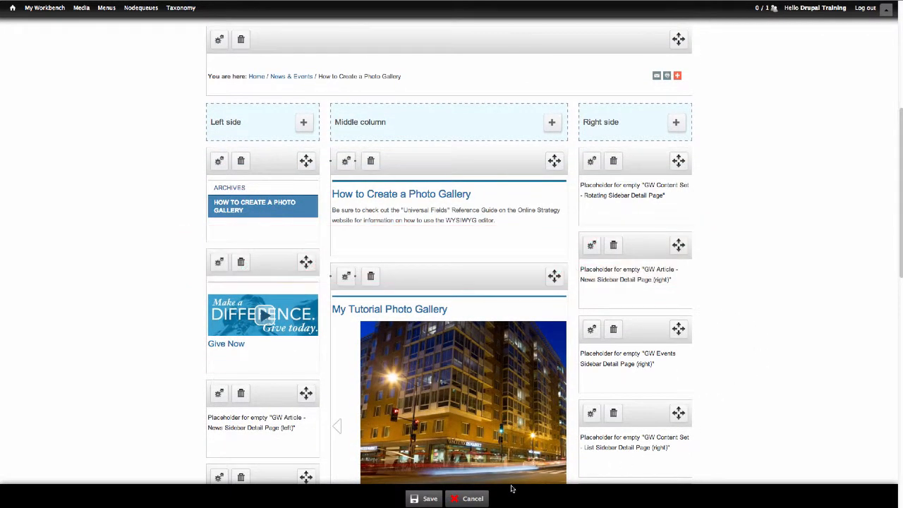
Save the layout and scroll down to the gallery on the published page
left_click(430, 499)
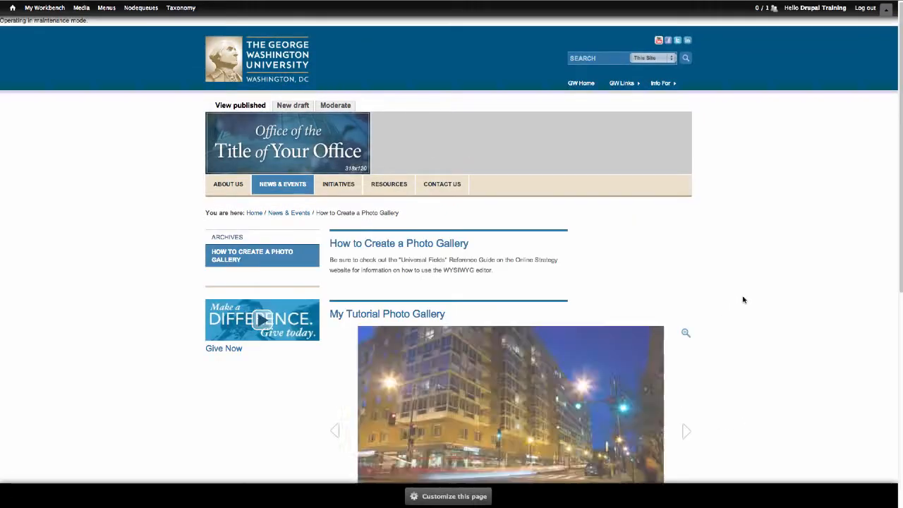
scroll(741, 299, "down", 4)
scroll(768, 286, "down", 1)
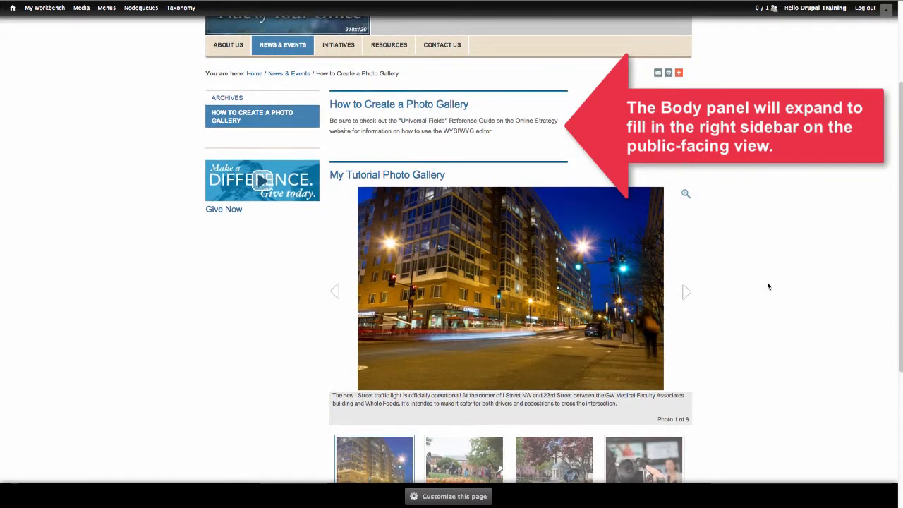
scroll(768, 286, "down", 1)
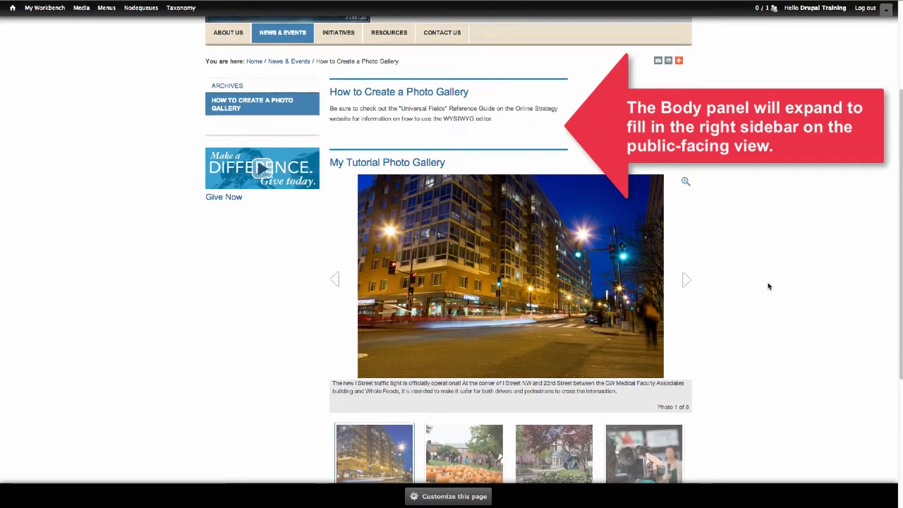
scroll(769, 287, "down", 1)
scroll(754, 281, "down", 1)
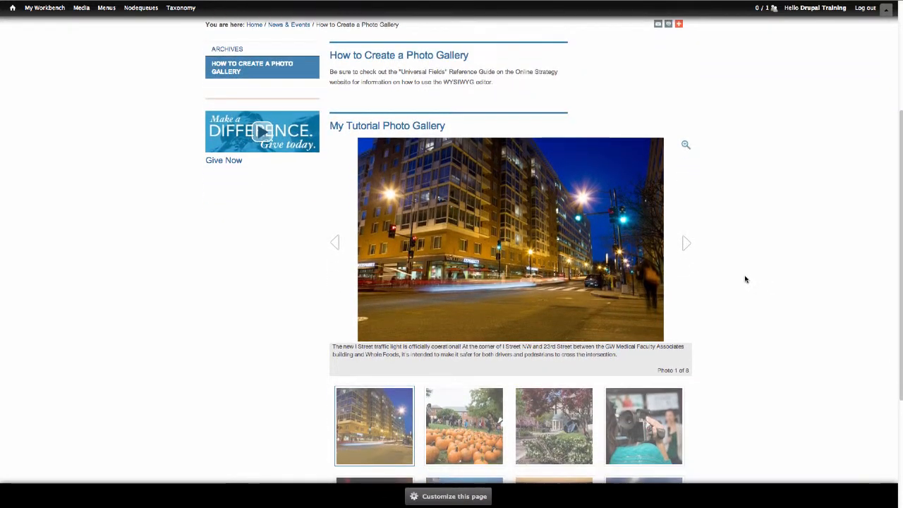
Advance the gallery to the third photo, view photos enlarged in the lightbox, then close it
left_click(688, 245)
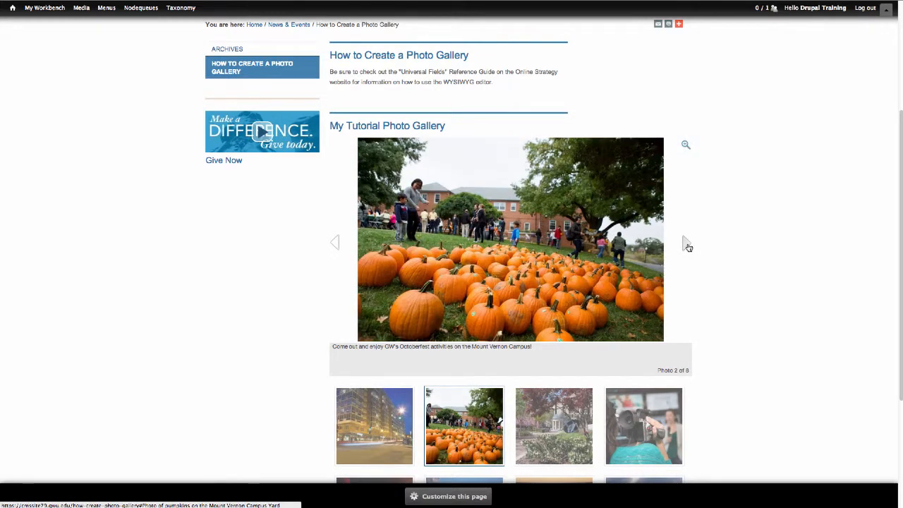
left_click(688, 246)
scroll(730, 265, "down", 2)
scroll(730, 266, "down", 2)
scroll(731, 264, "up", 5)
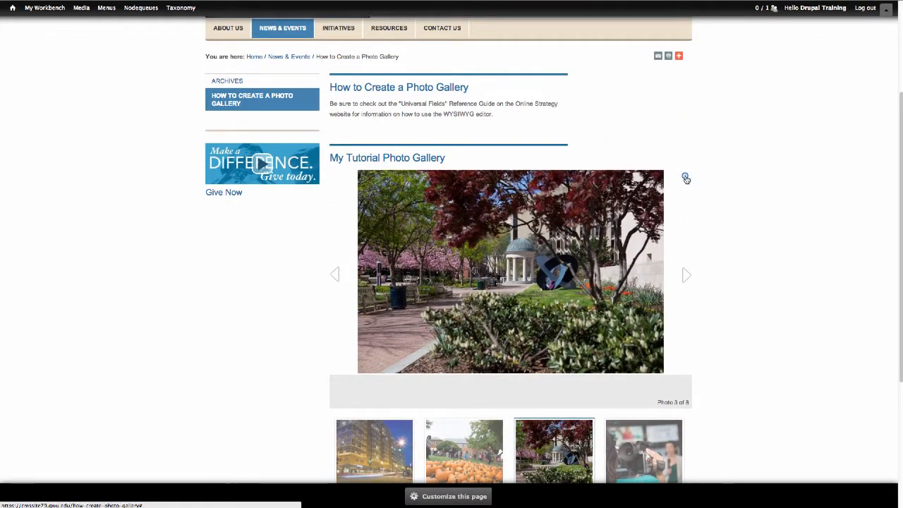
left_click(683, 177)
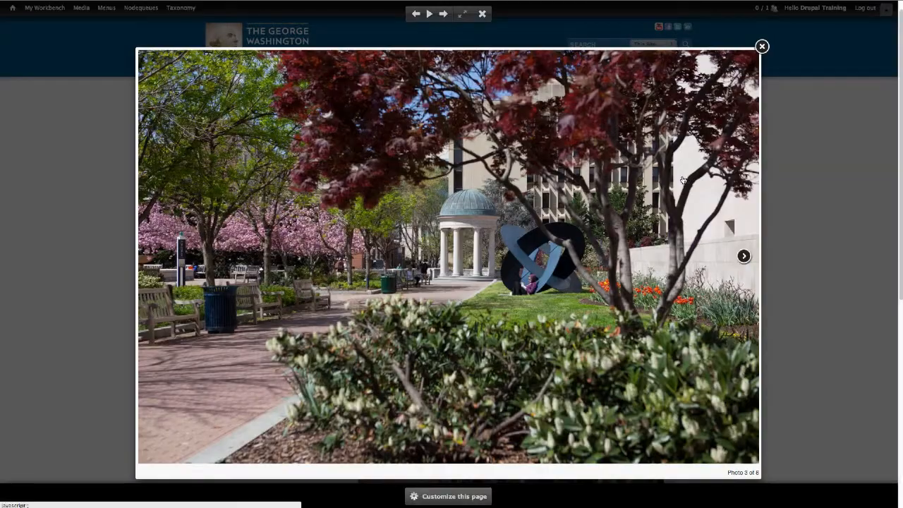
left_click(744, 256)
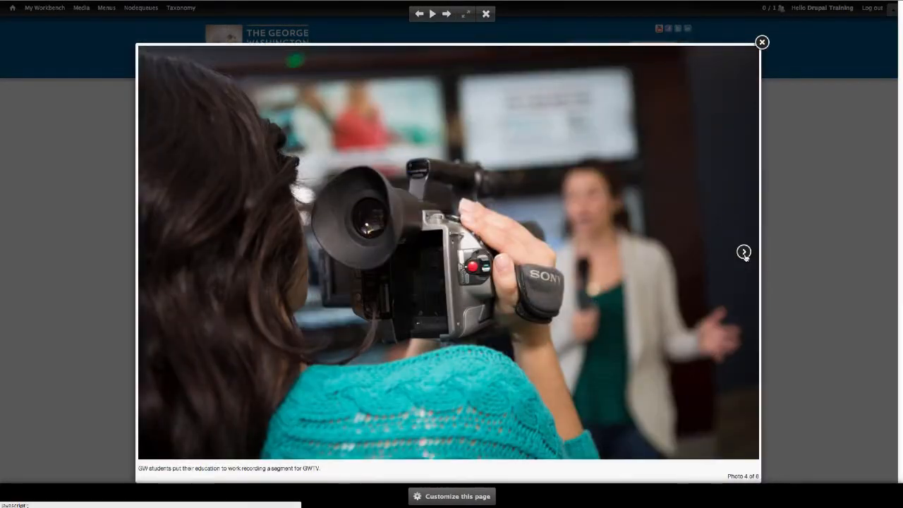
left_click(762, 44)
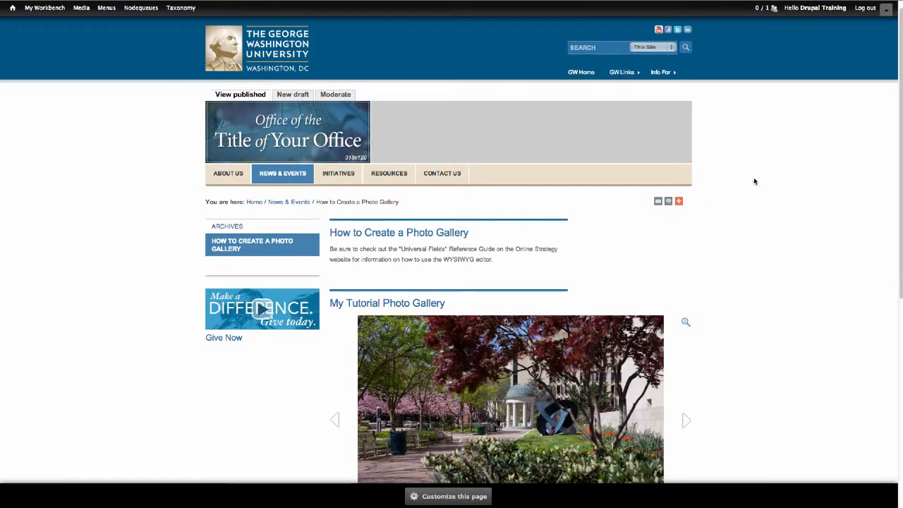
scroll(733, 228, "down", 2)
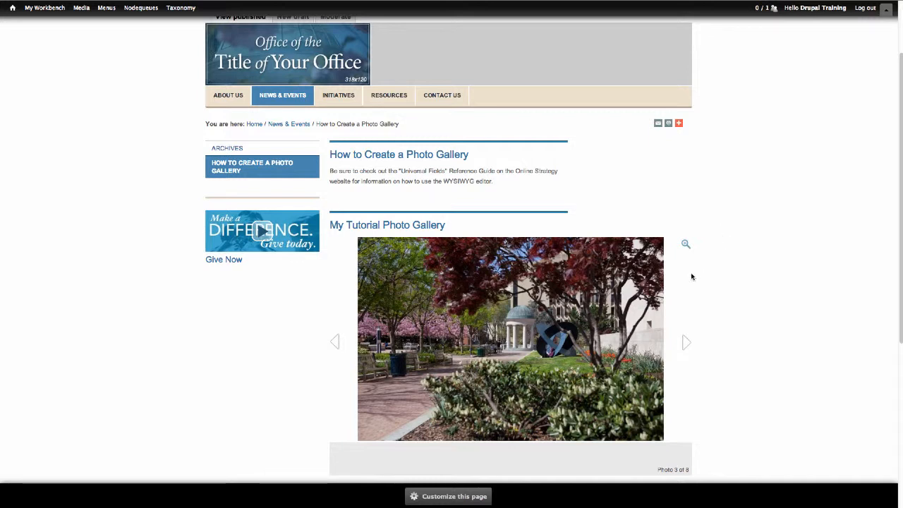
Enter layout editing and delete the Archives and Give Now panes from the sidebar
left_click(467, 496)
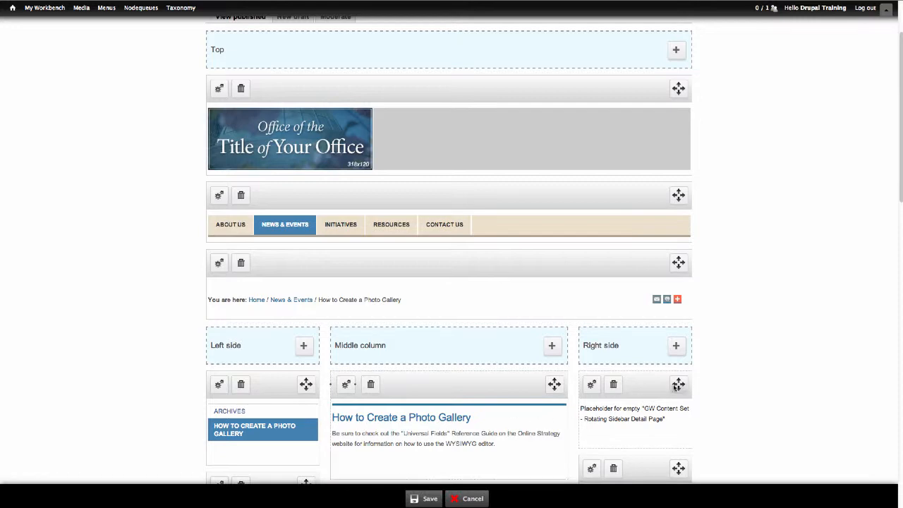
scroll(750, 403, "down", 4)
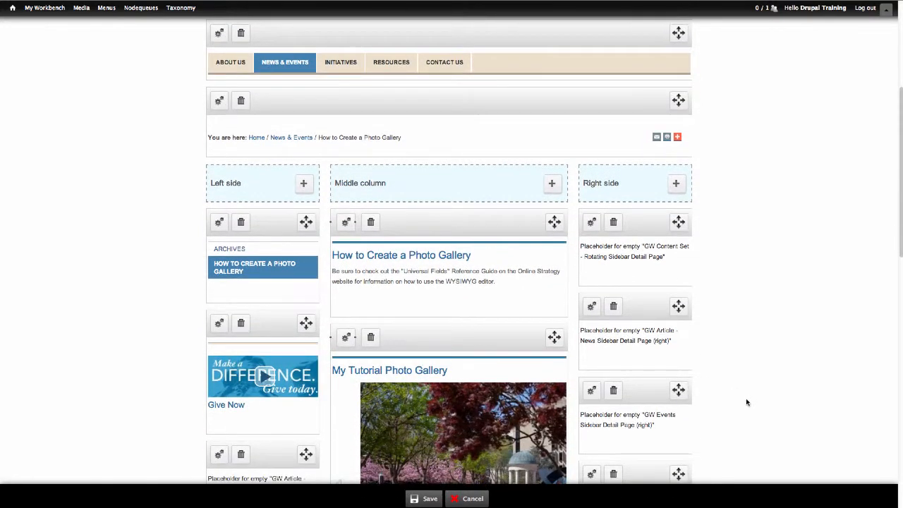
scroll(747, 402, "down", 2)
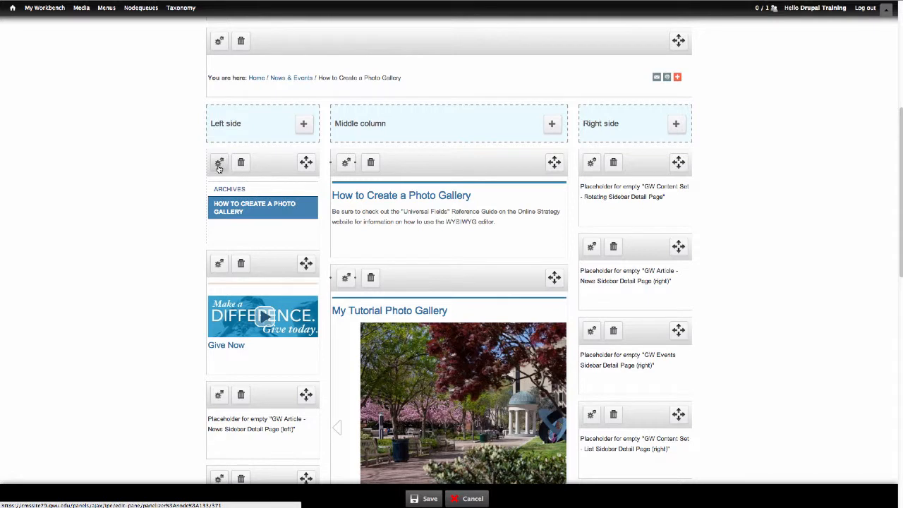
left_click(241, 164)
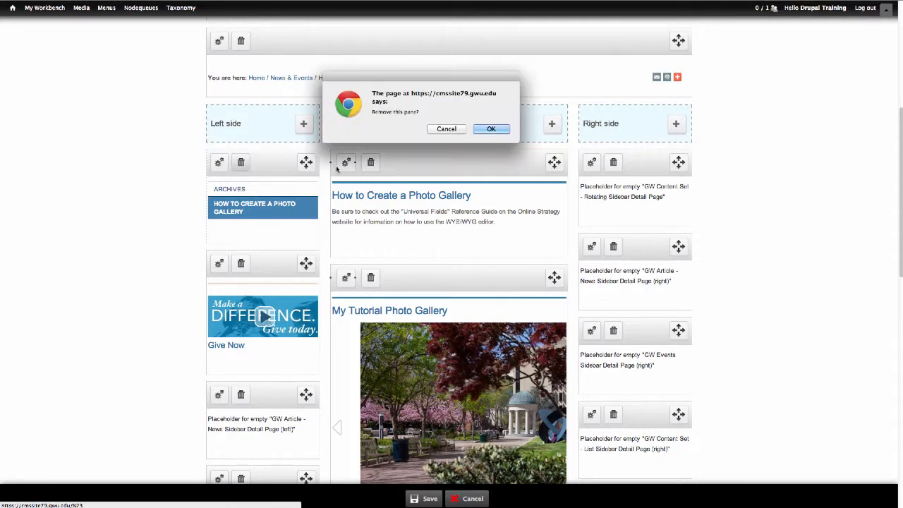
left_click(491, 129)
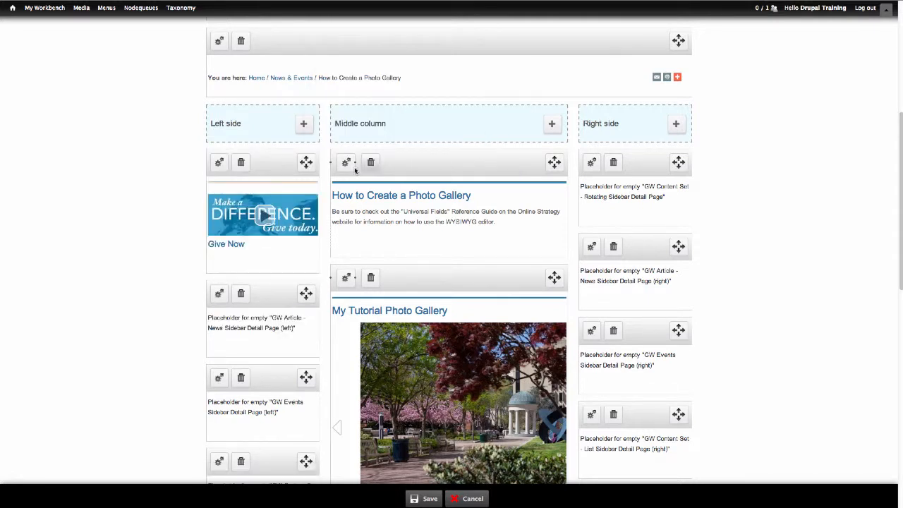
left_click(241, 163)
left_click(487, 130)
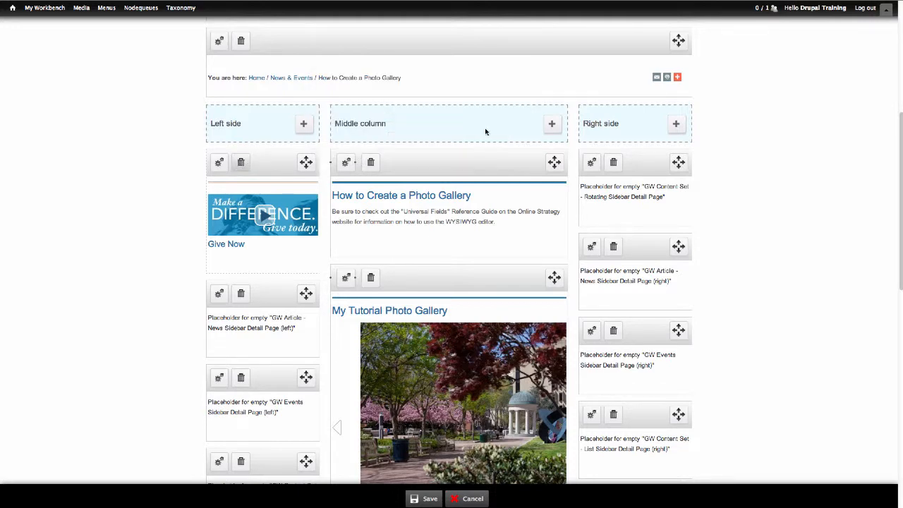
Delete the My Tutorial Photo Gallery pane from the Middle column
scroll(542, 223, "down", 2)
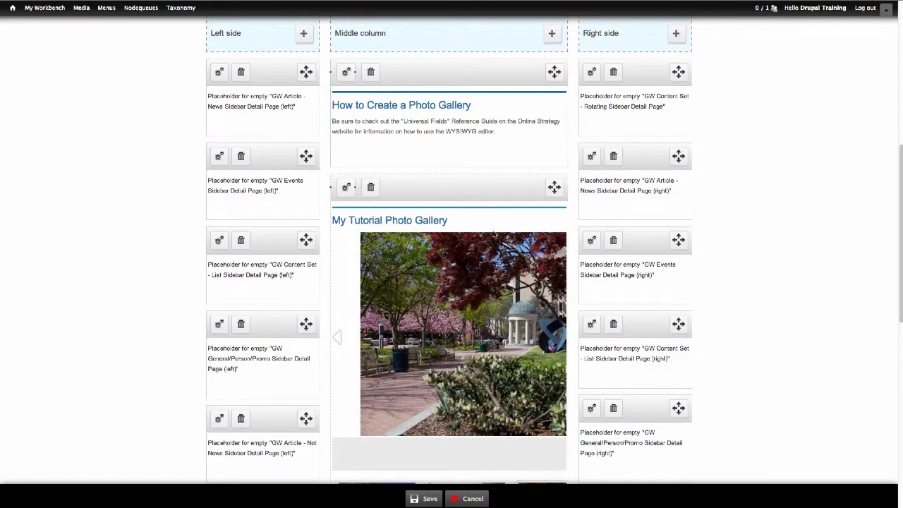
left_click(370, 189)
left_click(490, 130)
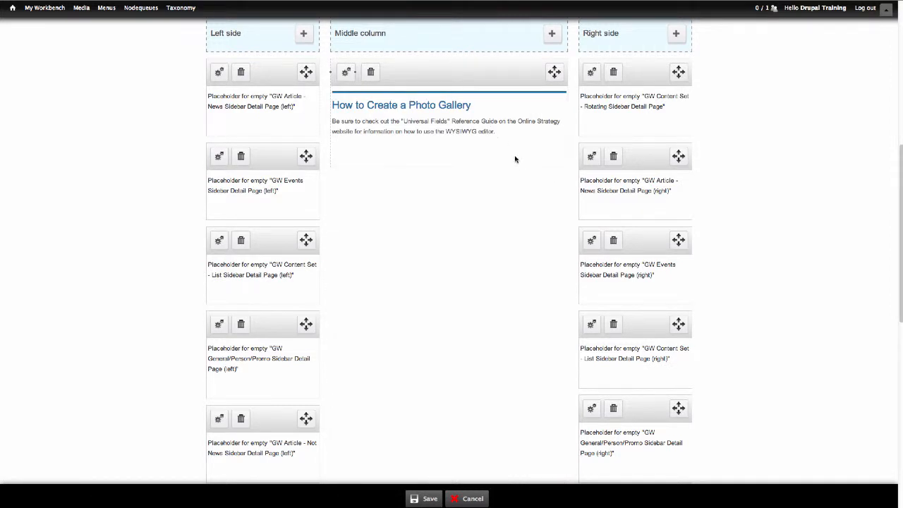
Add a List 12 col Photo Galleries pane titled 'My Tutorial Photo Gallery' showing node 132
left_click(552, 35)
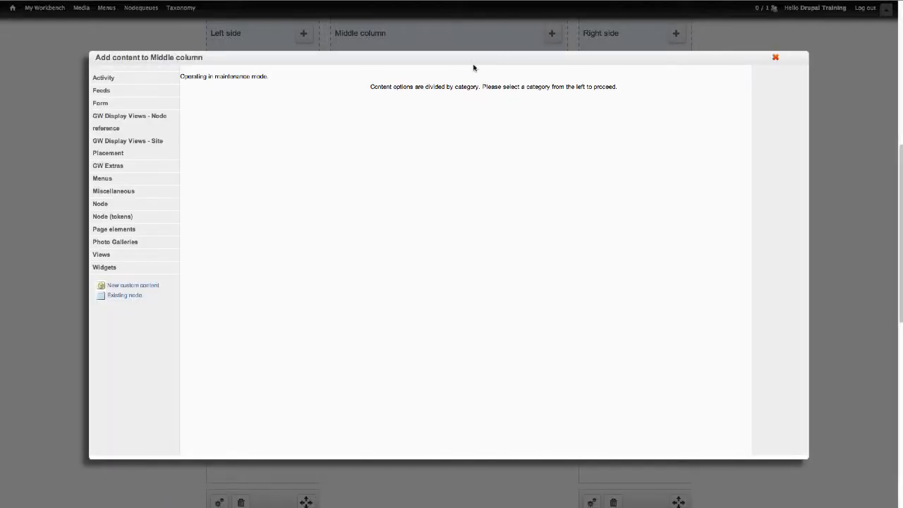
left_click(131, 244)
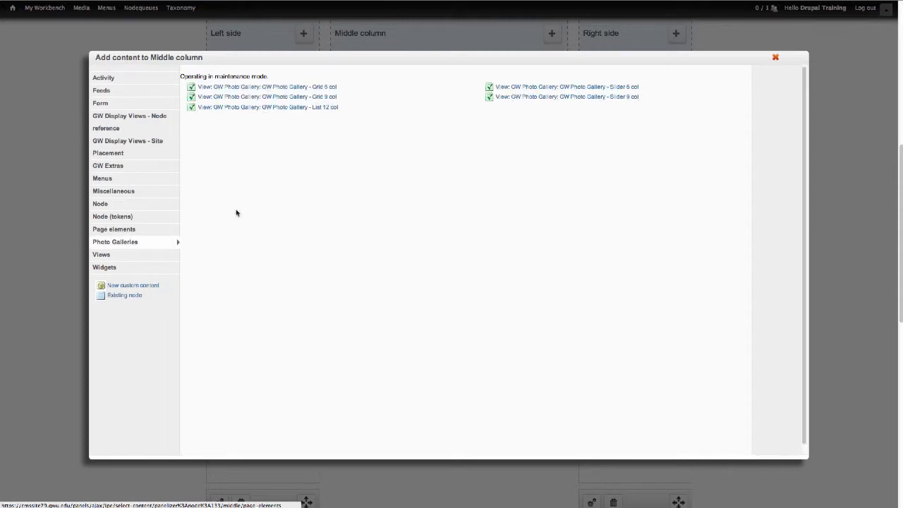
left_click(308, 107)
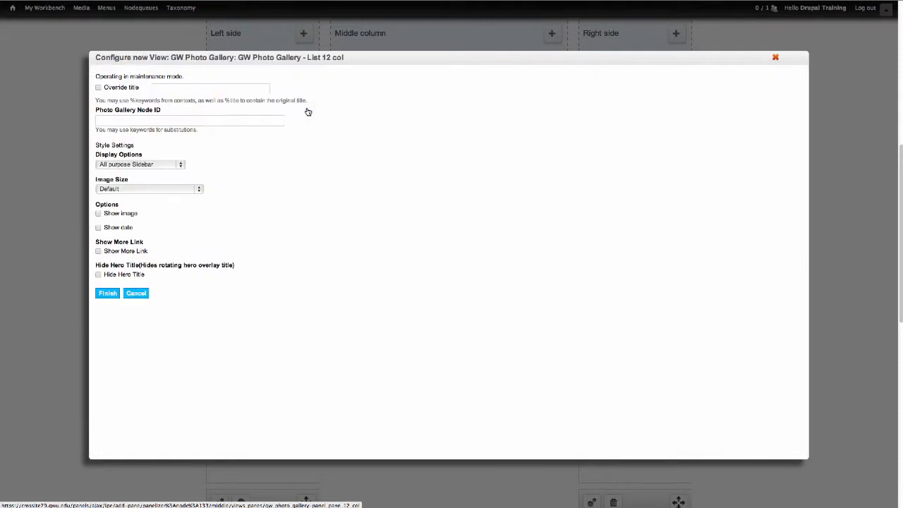
left_click(99, 87)
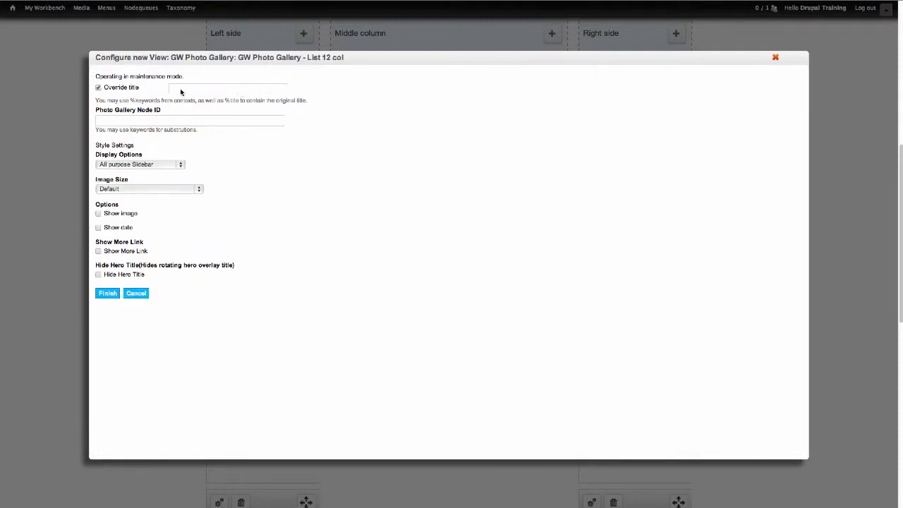
type("My Tutorial Photo Gallery")
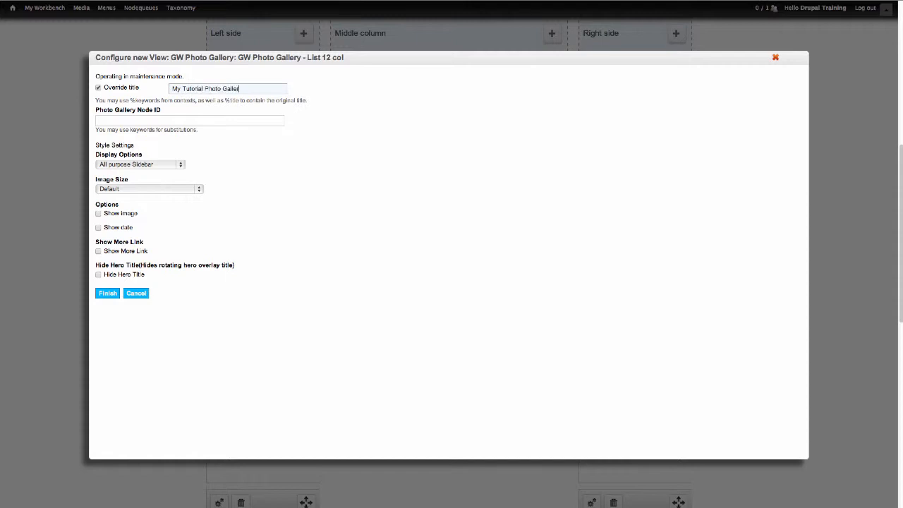
left_click(165, 119)
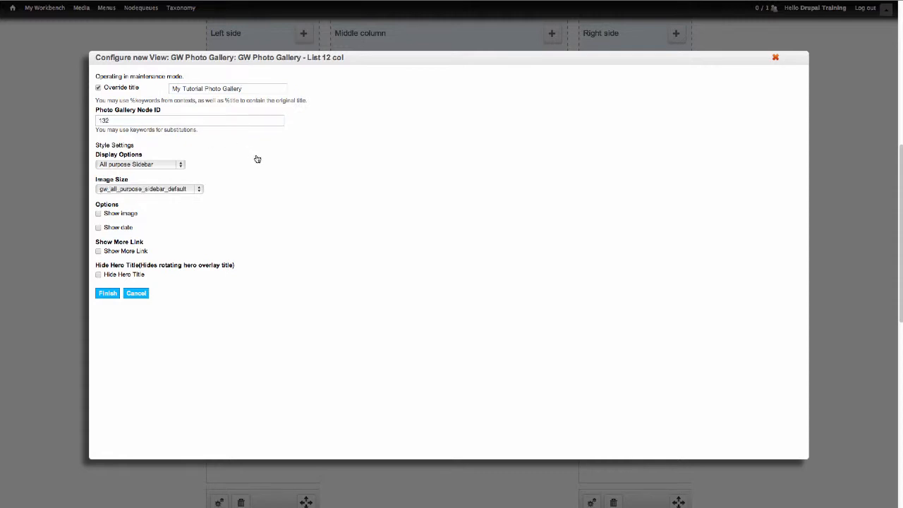
left_click(108, 293)
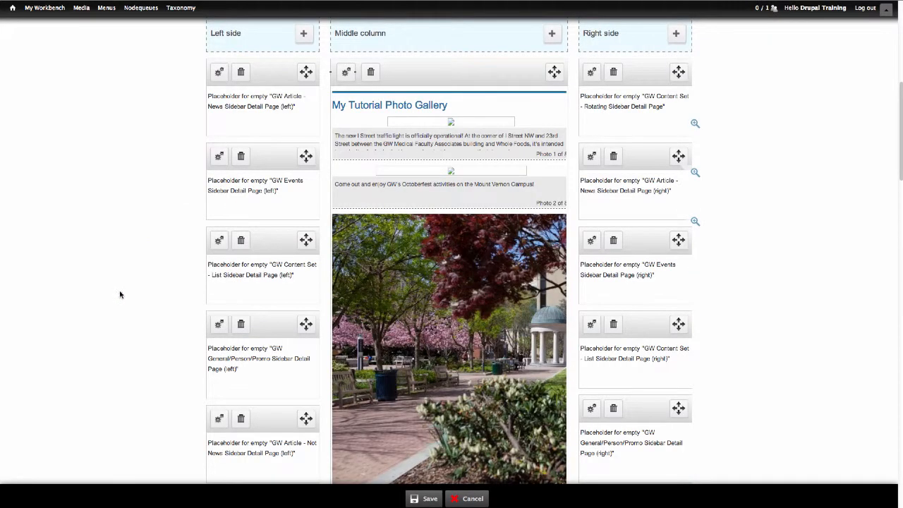
Save the layout and scroll the published page to check the captioned photo list
left_click(428, 498)
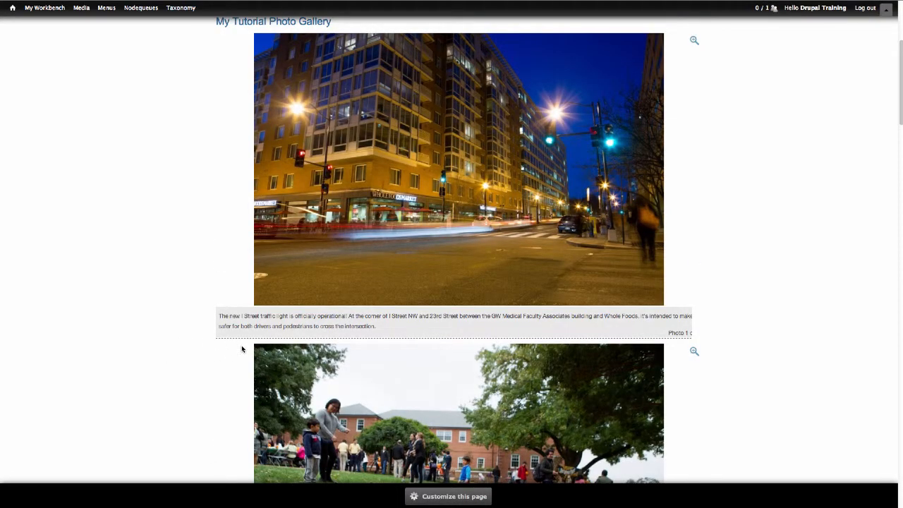
scroll(755, 329, "up", 3)
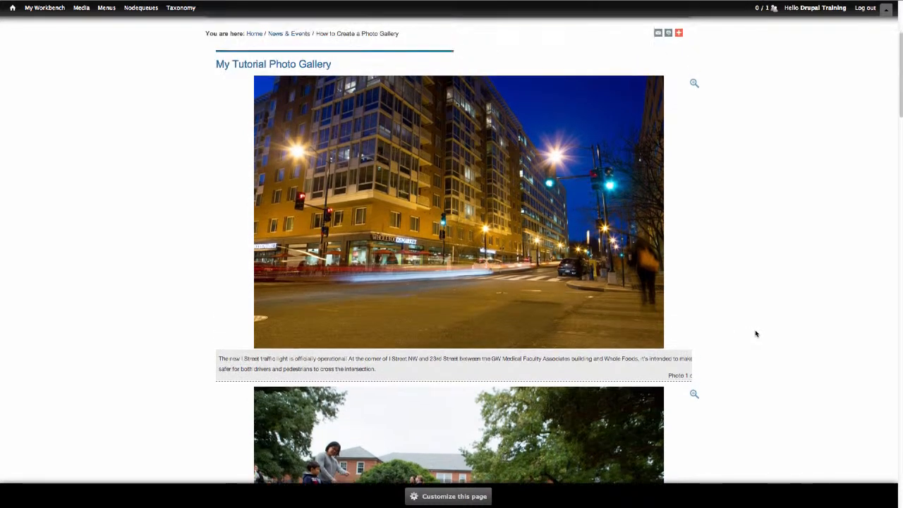
scroll(755, 333, "up", 3)
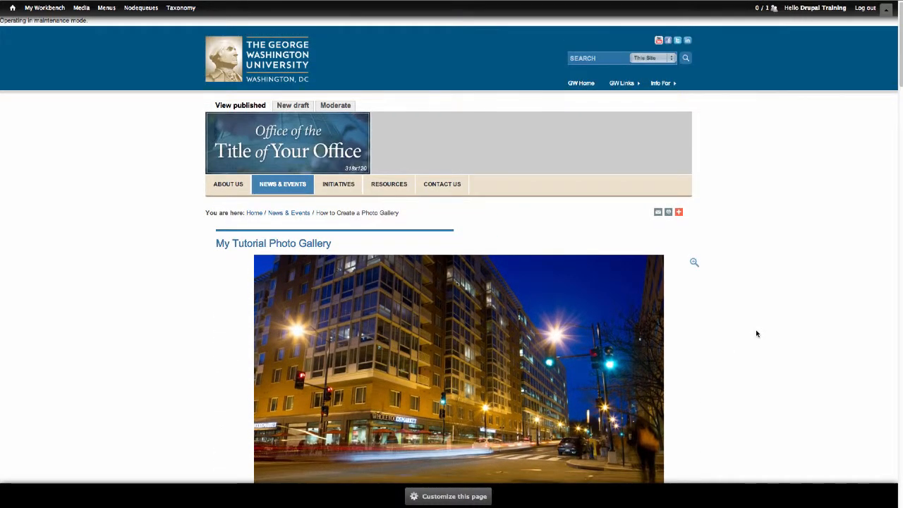
scroll(757, 333, "down", 3)
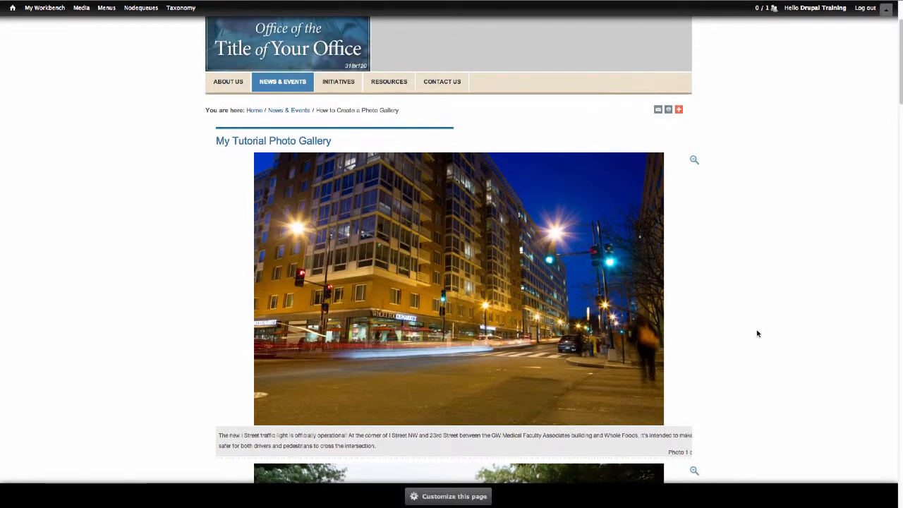